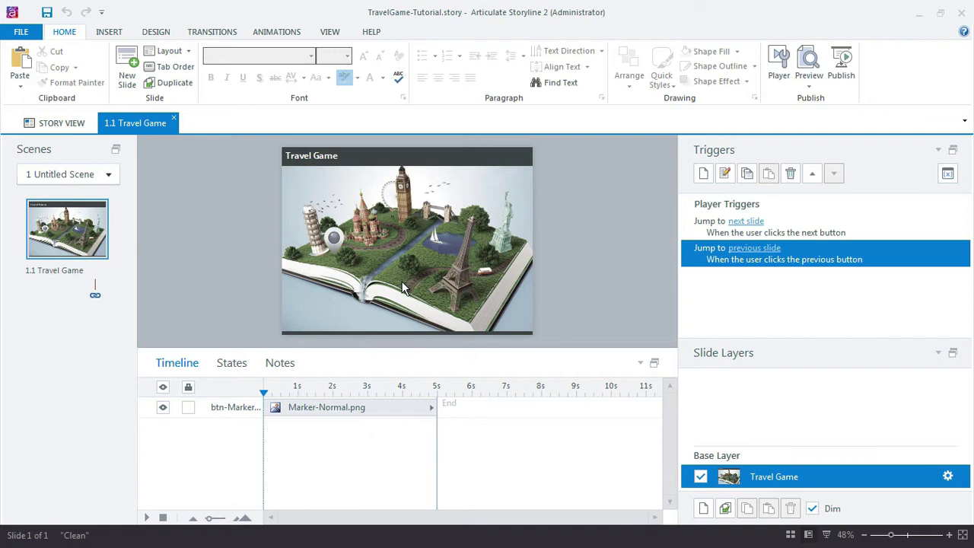
Add a new slide layer and name it Q1
left_click(703, 510)
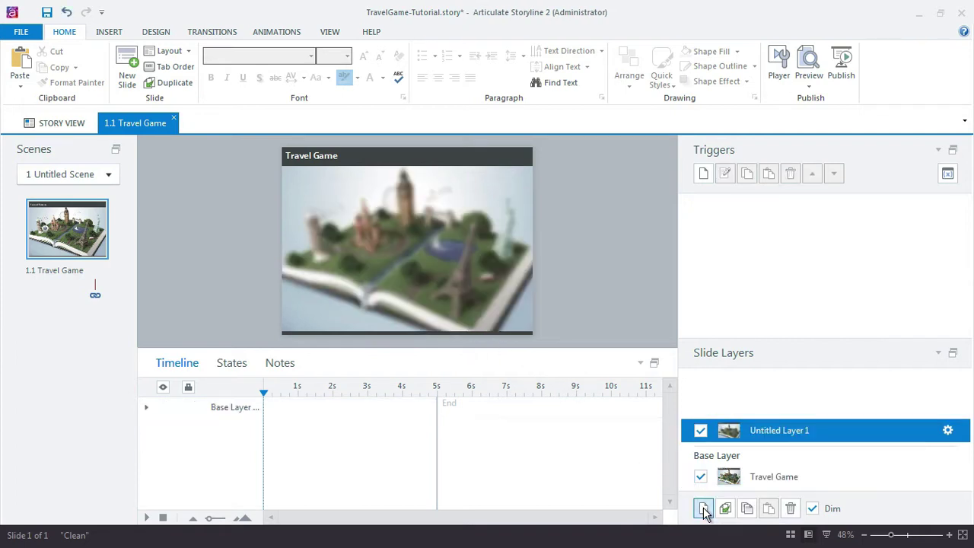
double_click(772, 430)
type("Q1")
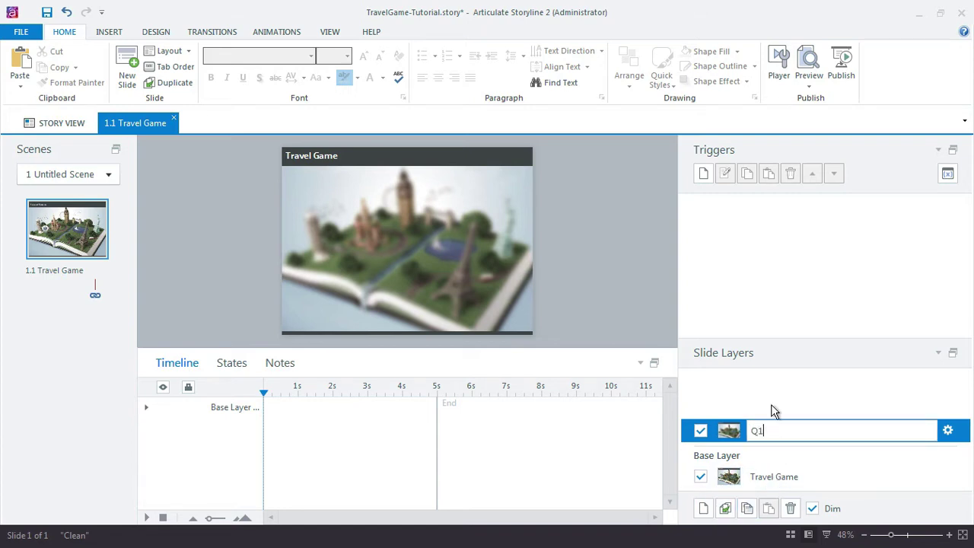
key("Return")
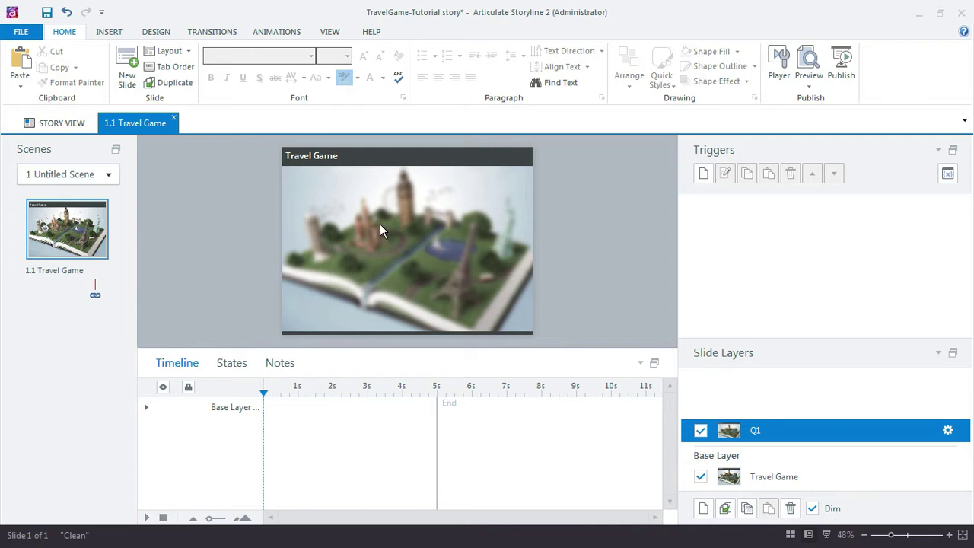
Briefly visit Slide Master view, moving the blurred background picture, then return to normal view
left_click(330, 32)
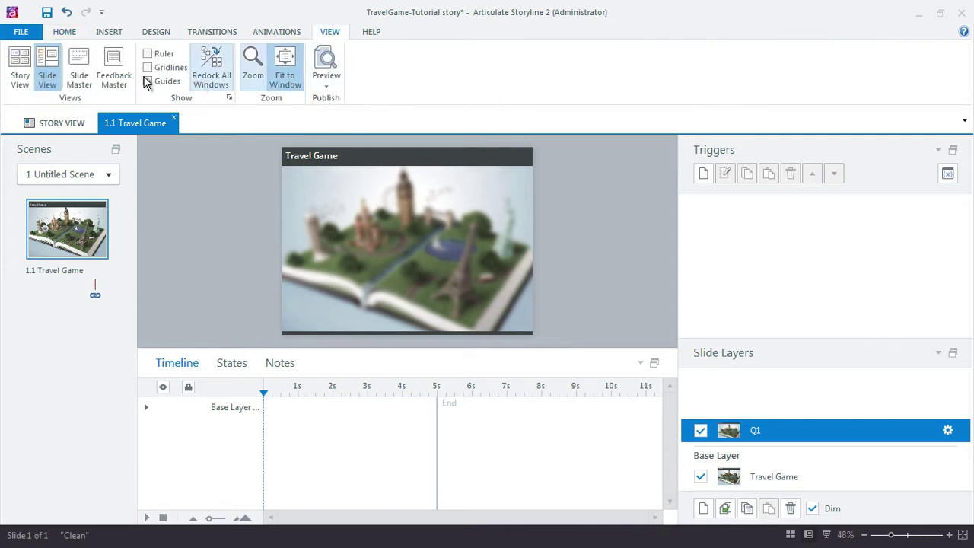
left_click(114, 80)
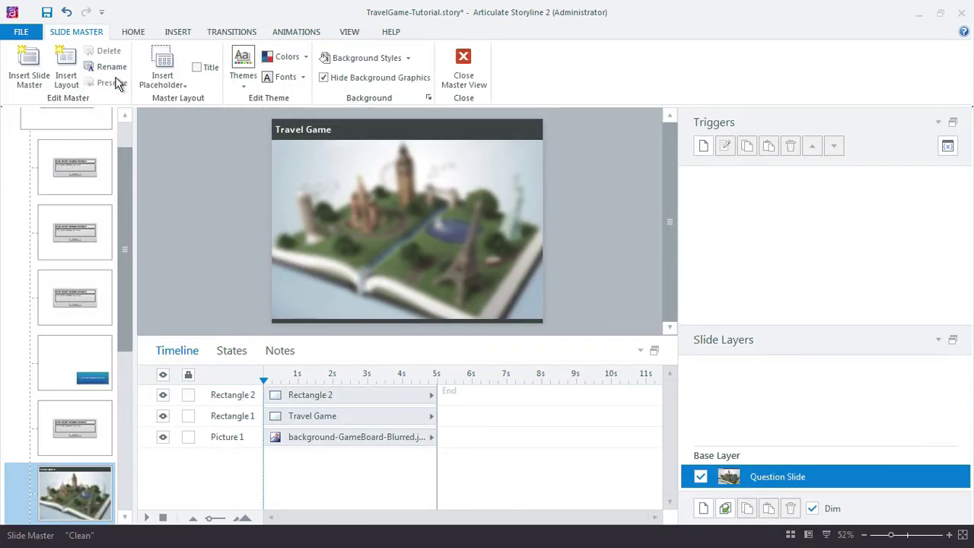
left_click(282, 204)
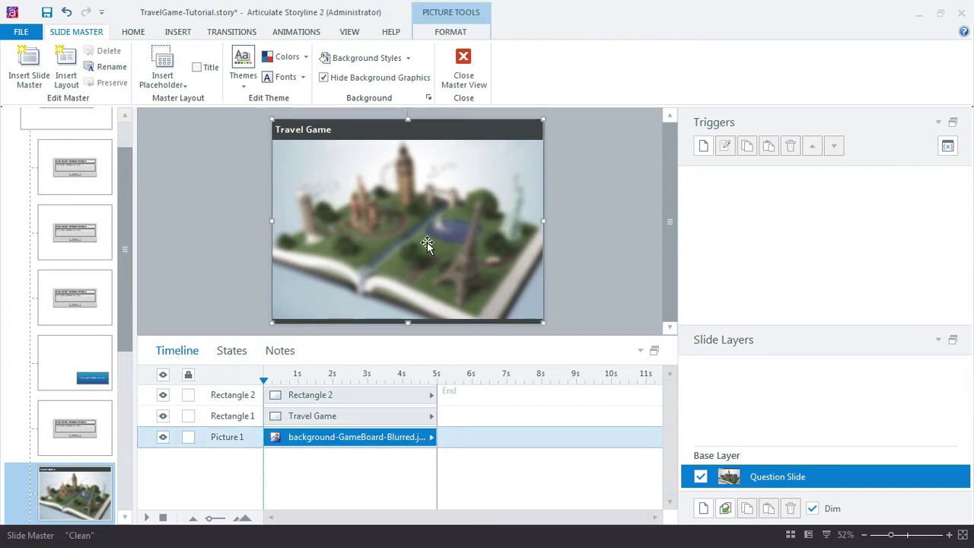
left_click_drag(124, 190, 134, 296)
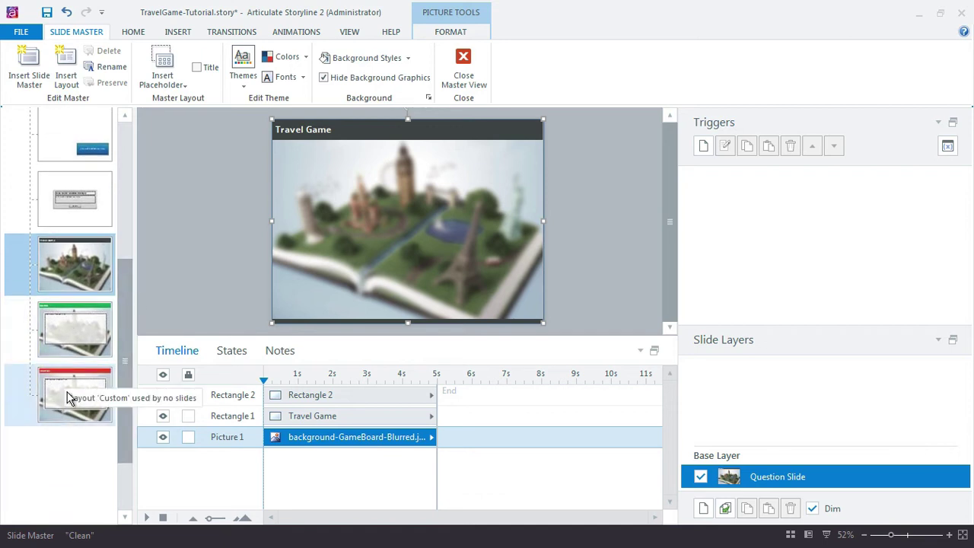
left_click(464, 65)
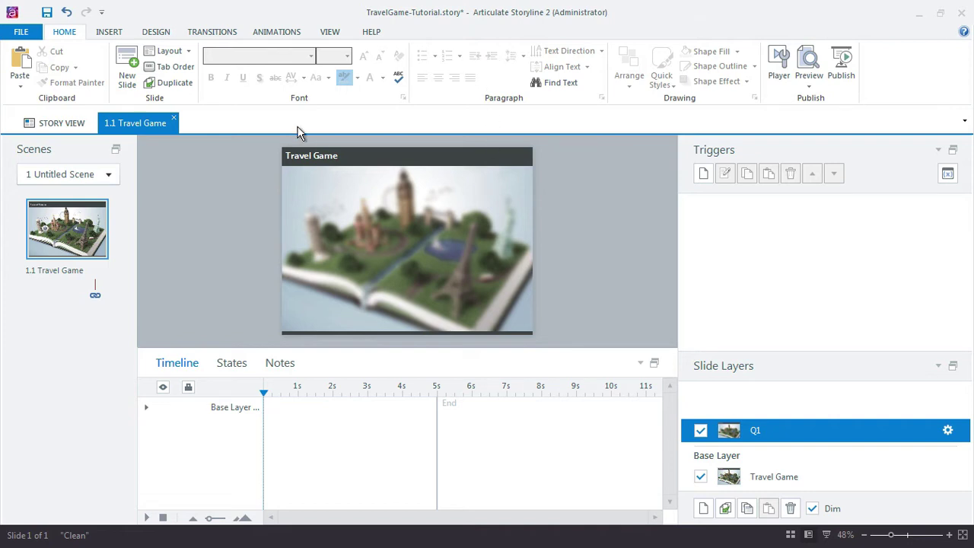
Draw a tall rounded rectangle on the left side of the Q1 layer
left_click(109, 31)
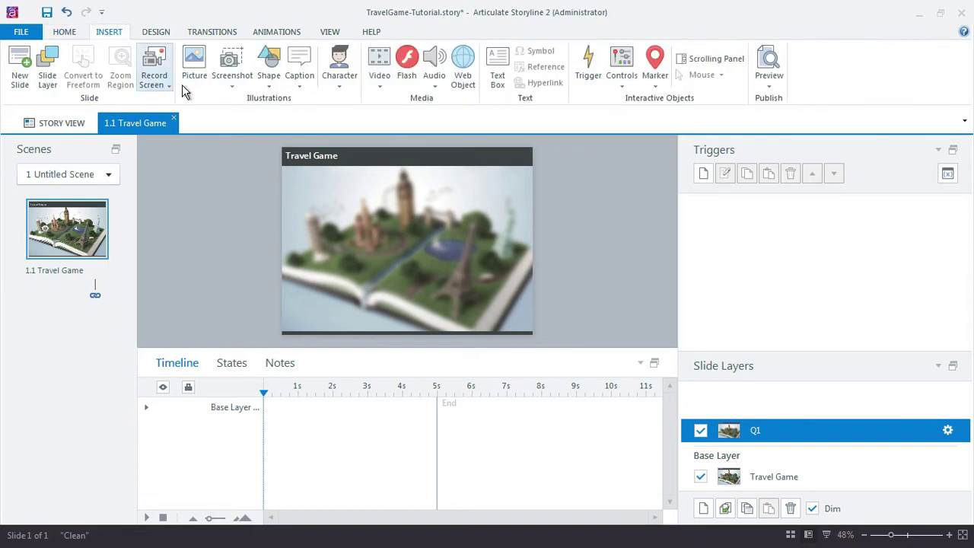
left_click(267, 80)
left_click(278, 141)
mouse_move(286, 172)
left_mouse_down()
mouse_move(350, 297)
mouse_move(395, 321)
left_mouse_up()
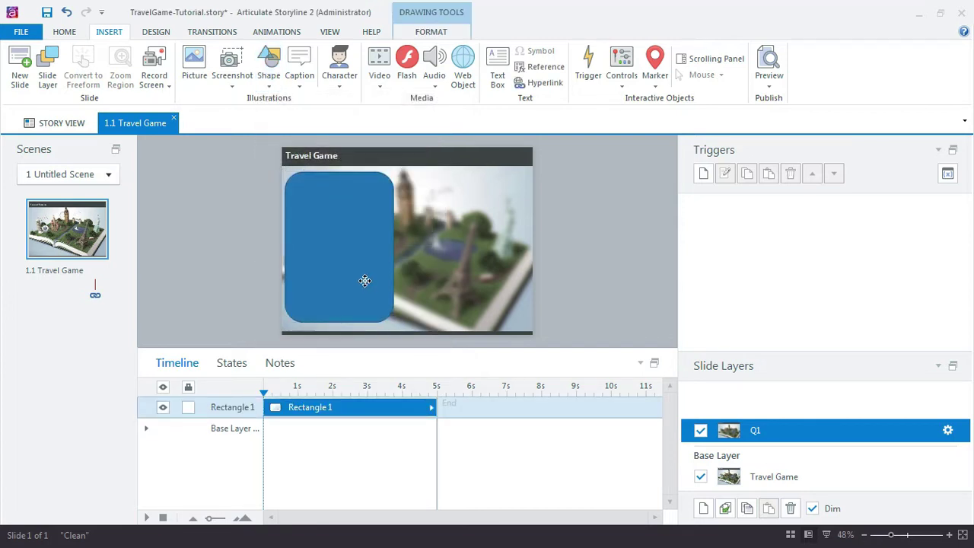
key("Escape")
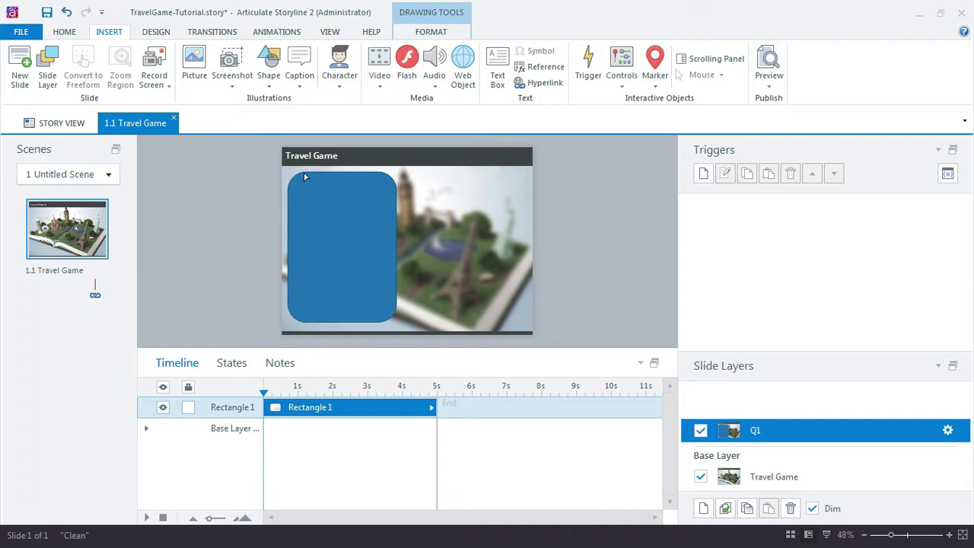
Give the rectangle a white fill and a grey outline
left_click(293, 171)
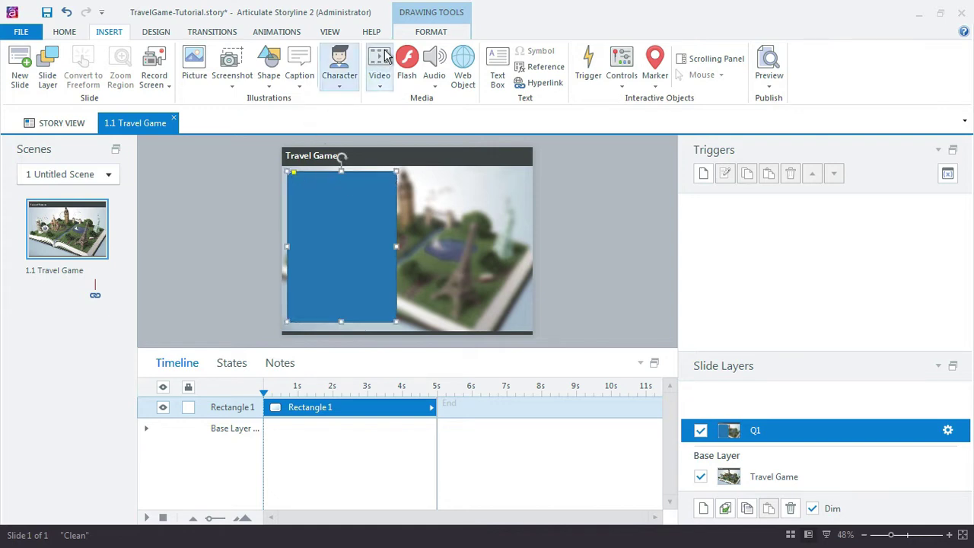
left_click(432, 31)
left_click(635, 51)
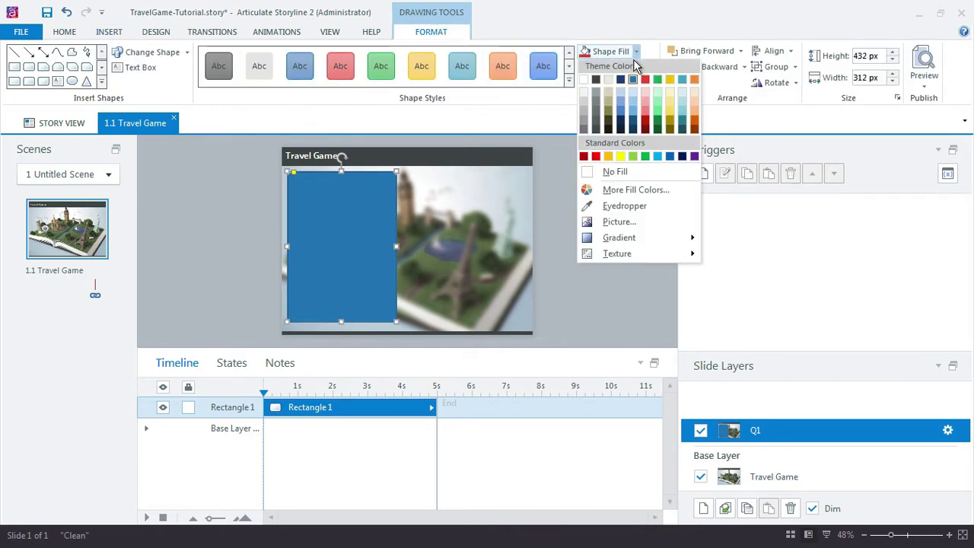
left_click(584, 79)
left_click(652, 66)
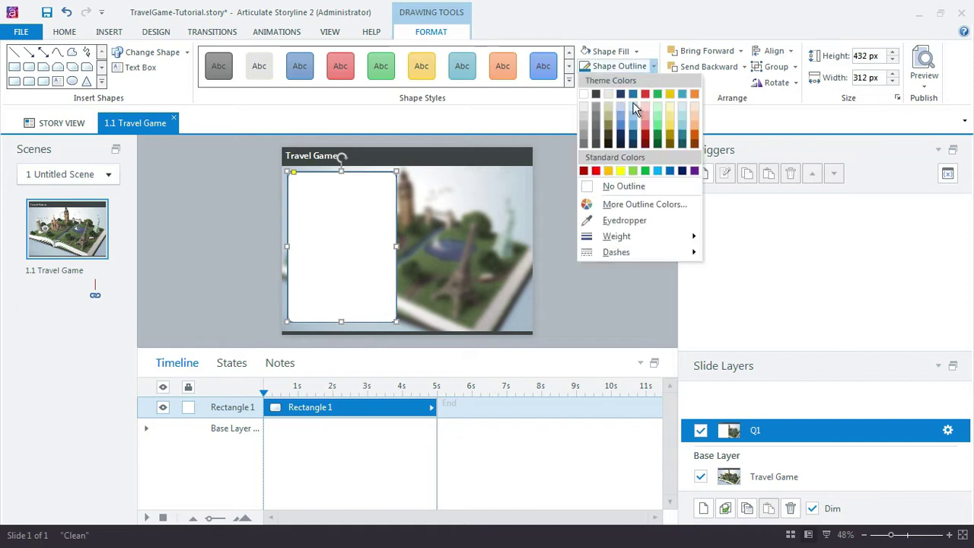
left_click(584, 134)
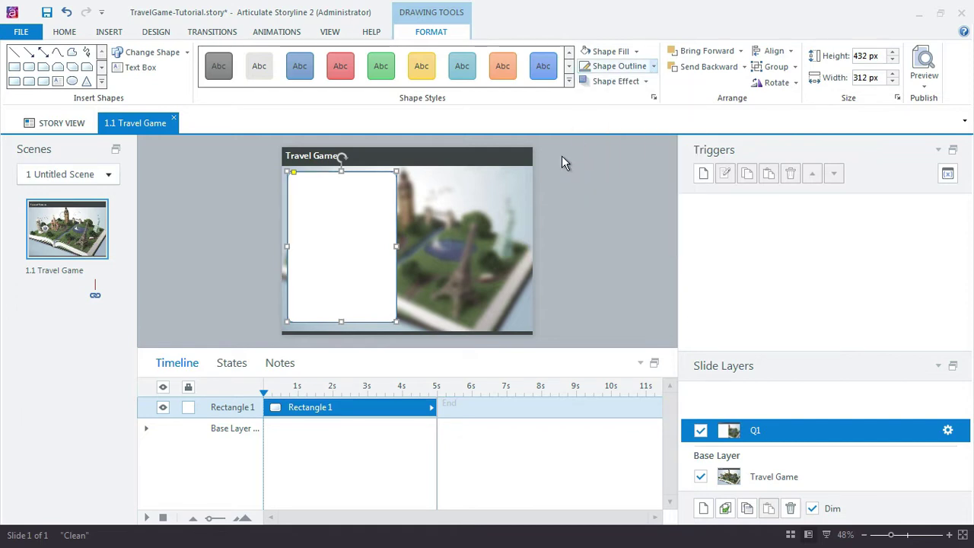
Set the rectangle's fill transparency to 20% in Format Shape
right_click(341, 203)
left_click(422, 465)
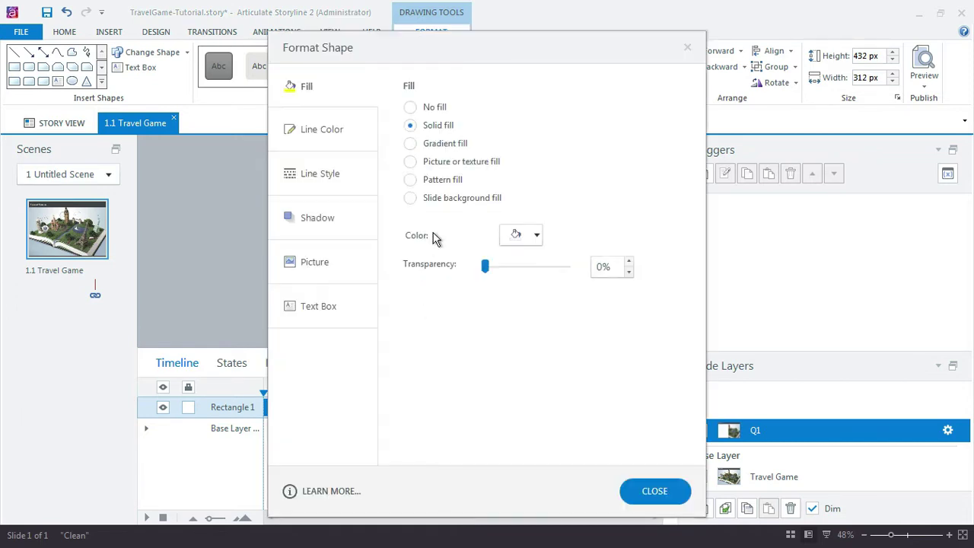
left_click(613, 266)
type("20")
left_click(672, 493)
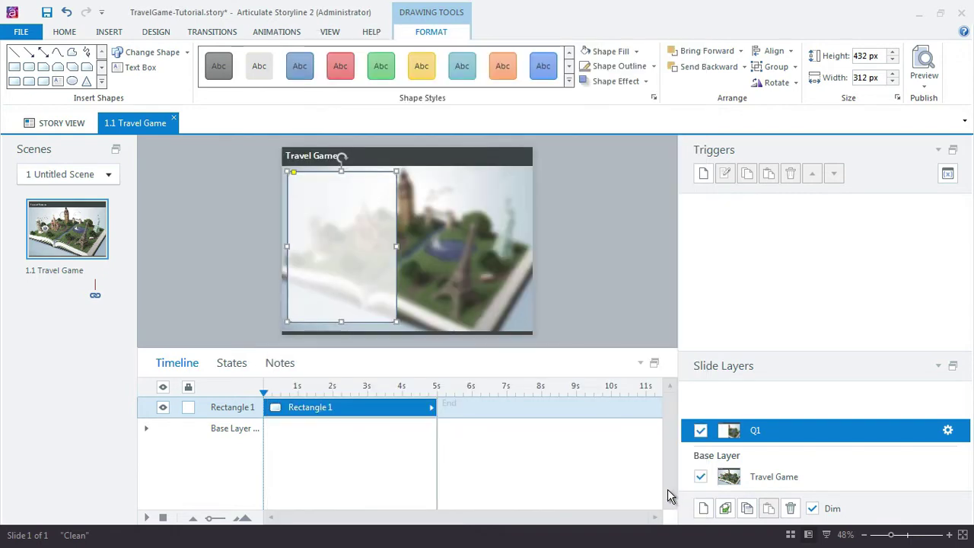
left_click(576, 280)
left_click(365, 238)
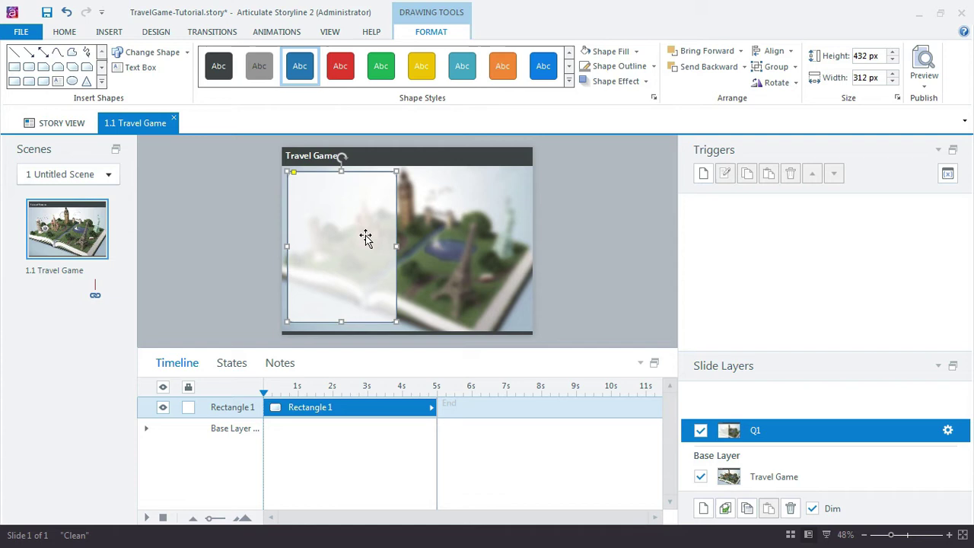
Duplicate the rectangle and reshape the copy into a 64 px tall bar at top right
left_click_drag(297, 244, 408, 239)
left_click_drag(515, 323, 527, 200)
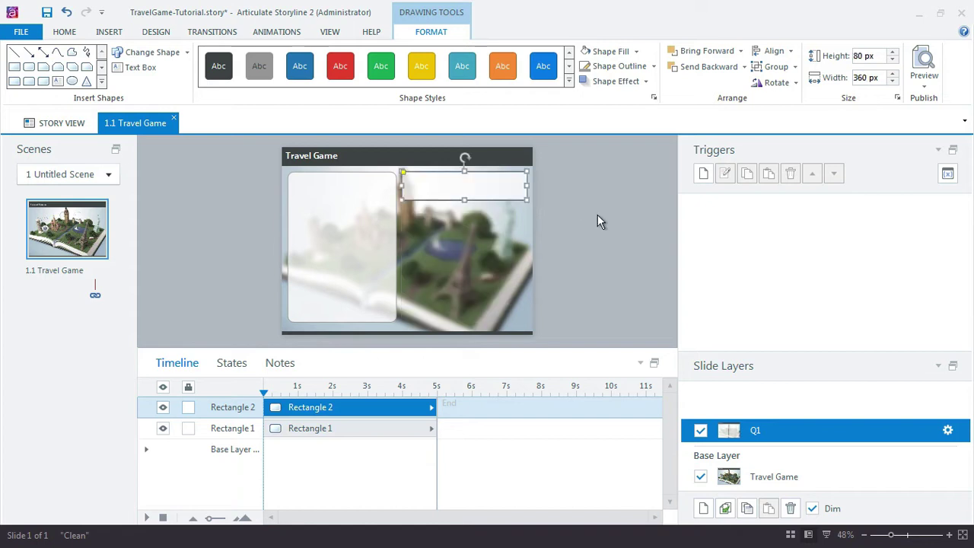
left_click_drag(464, 200, 464, 194)
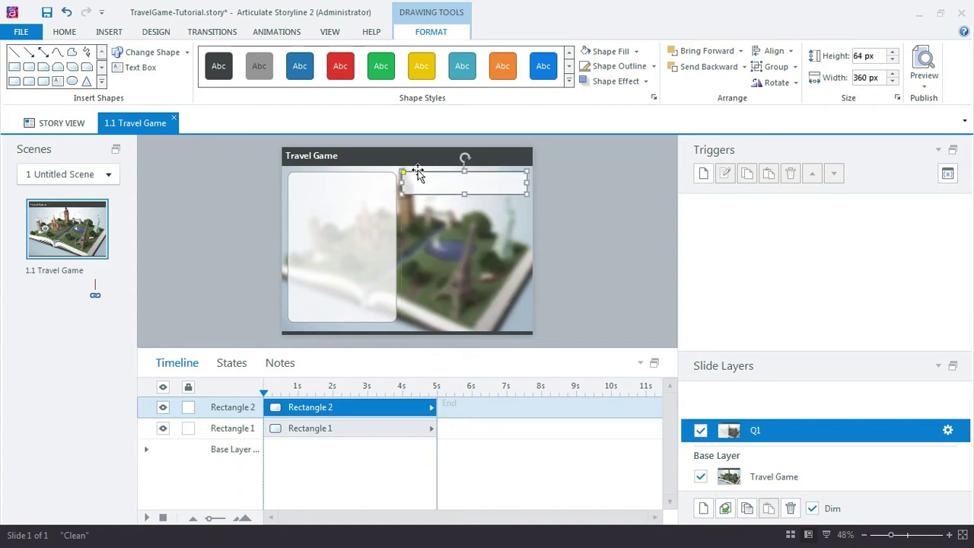
left_click(407, 177)
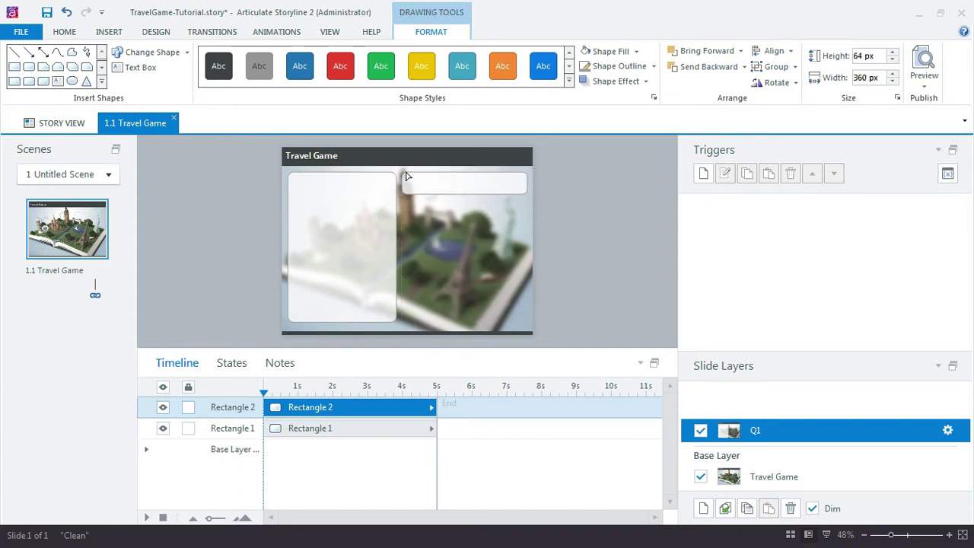
left_click(581, 208)
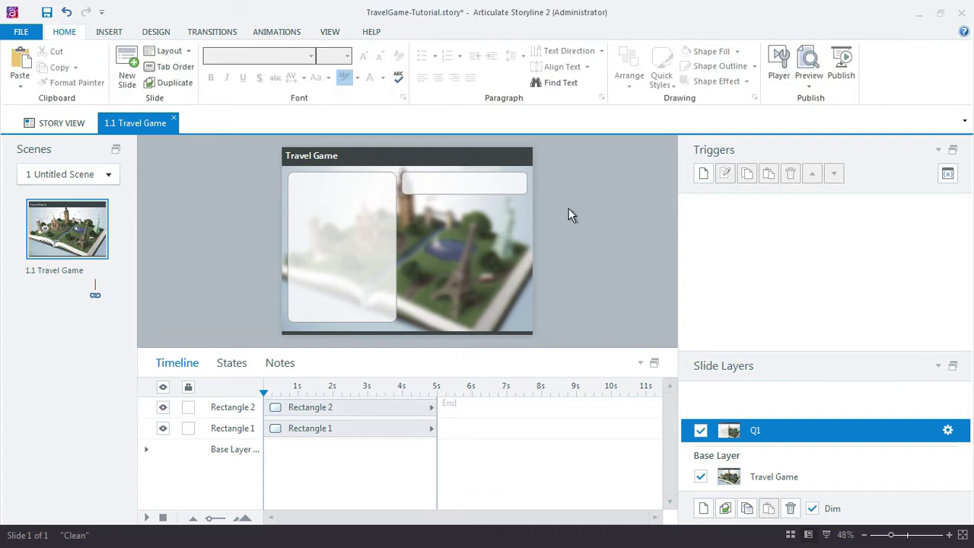
left_click(497, 186)
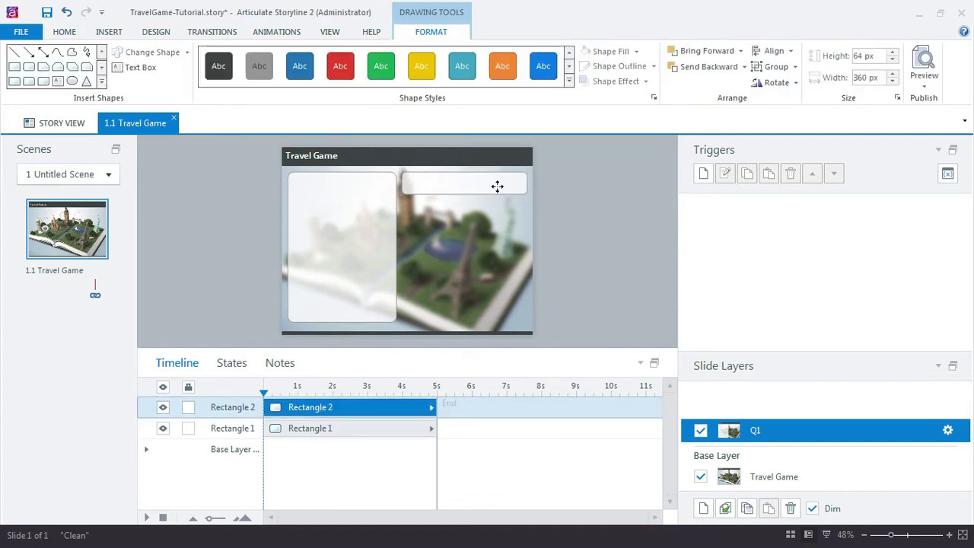
Rename the bar btn-Correct and the tall rectangle box-Question in the timeline
double_click(233, 407)
type("btn-Correct")
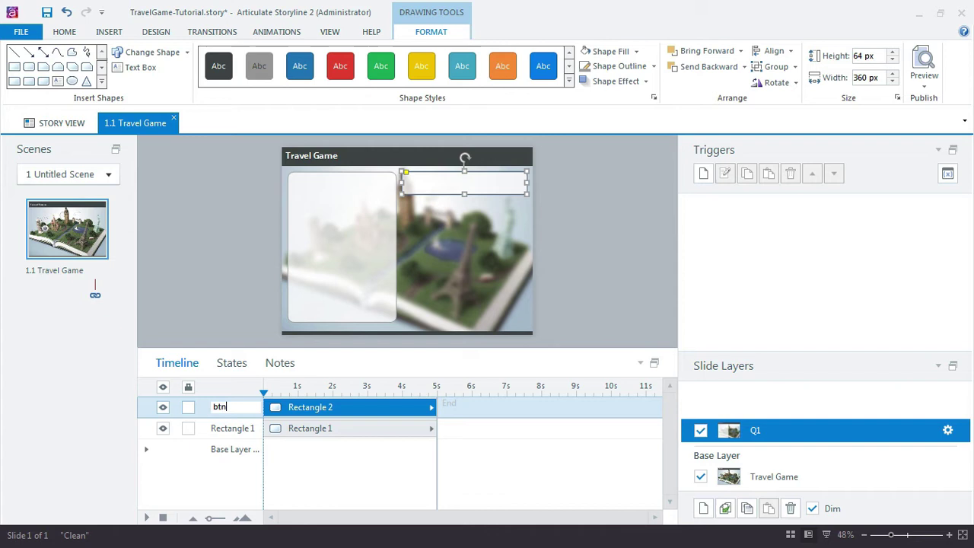
key("Return")
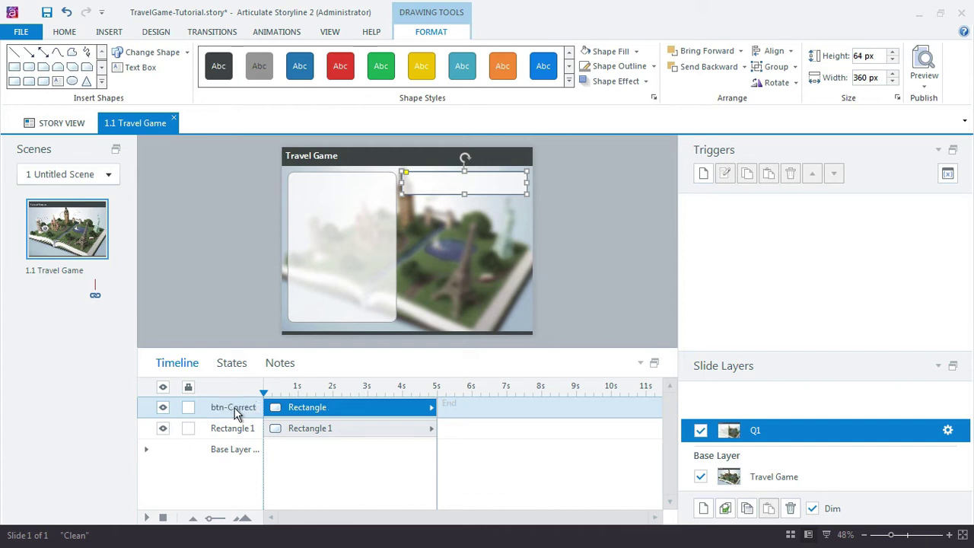
double_click(232, 428)
type("bo")
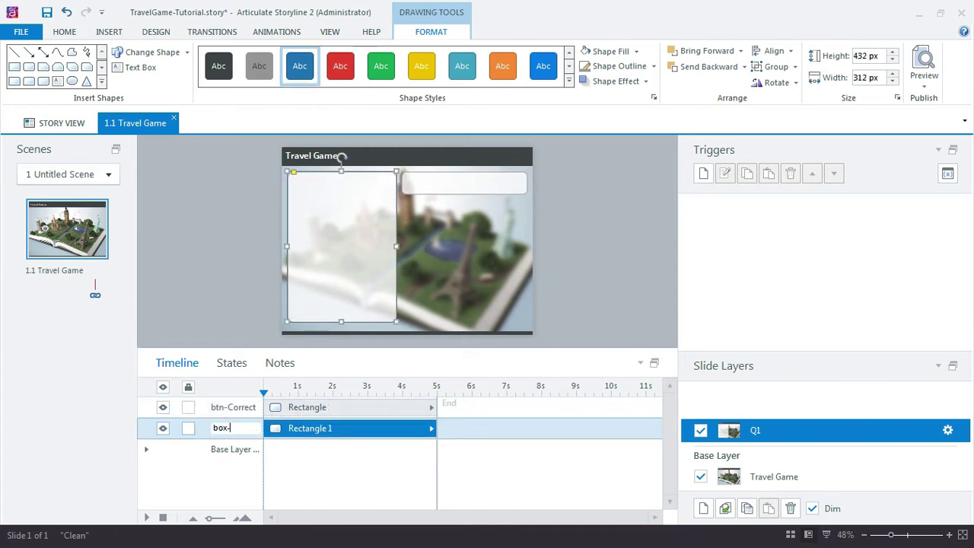
type("x-")
type("Question")
key("Return")
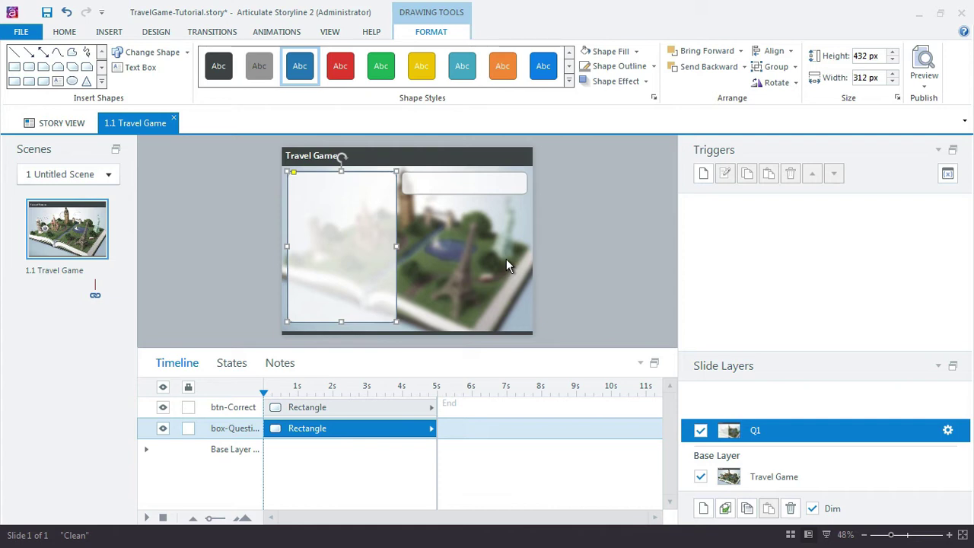
left_click(574, 194)
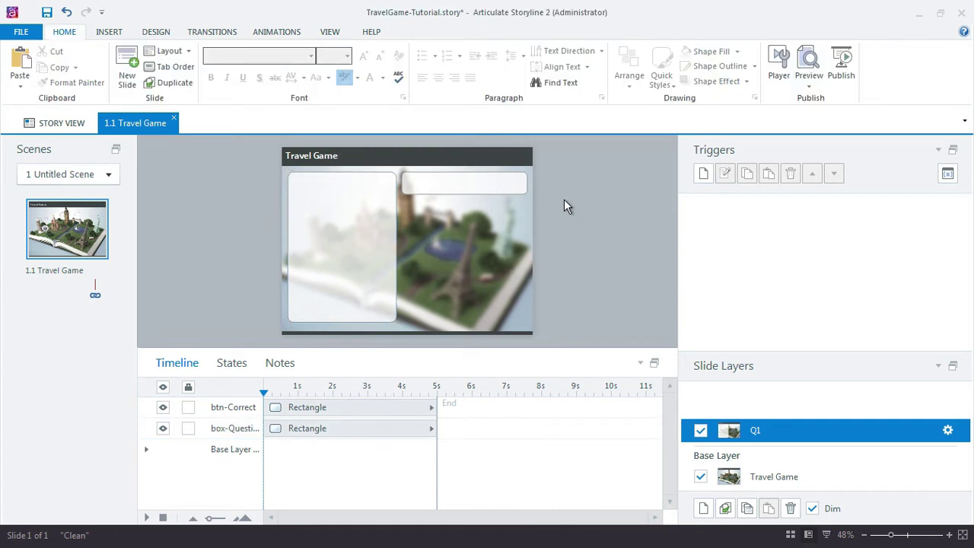
Paste the label 'Correct Choice' into the top-right button and set its font colour
left_click(487, 194)
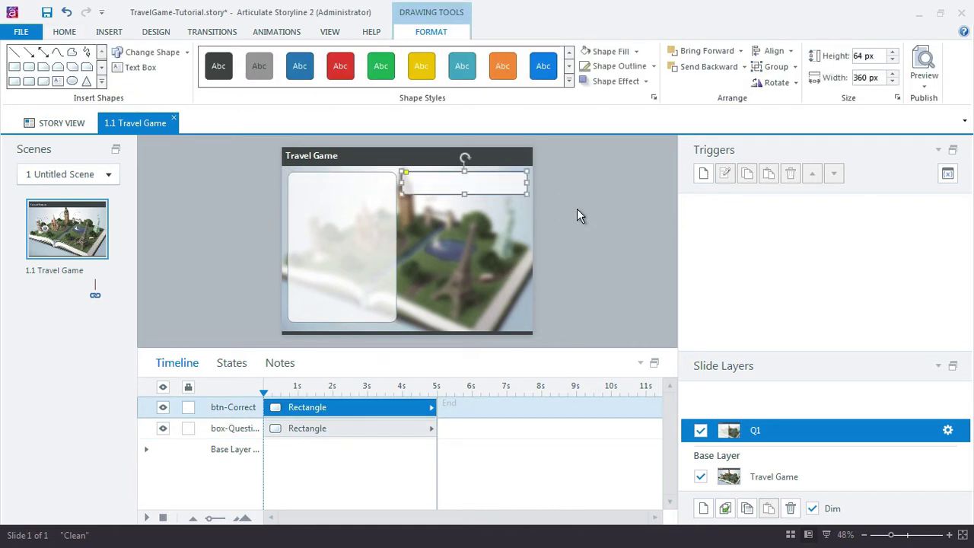
left_click(513, 188)
key("ctrl+v")
left_click(73, 34)
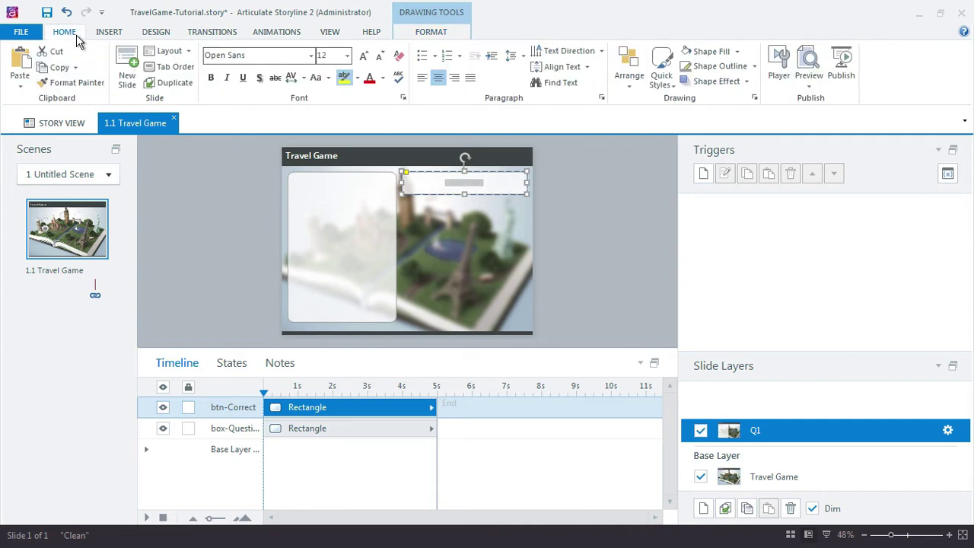
left_click(383, 77)
left_click(372, 108)
left_click(618, 255)
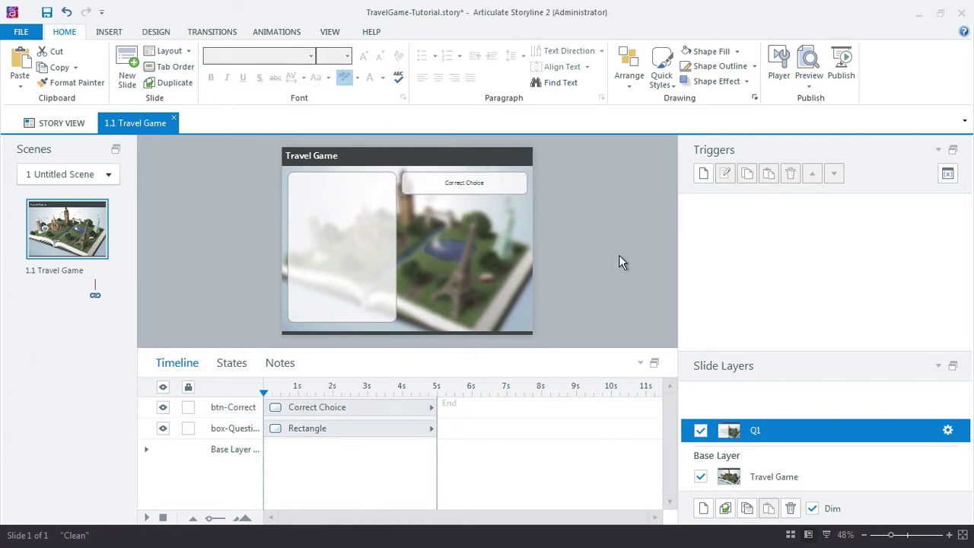
left_click(501, 194)
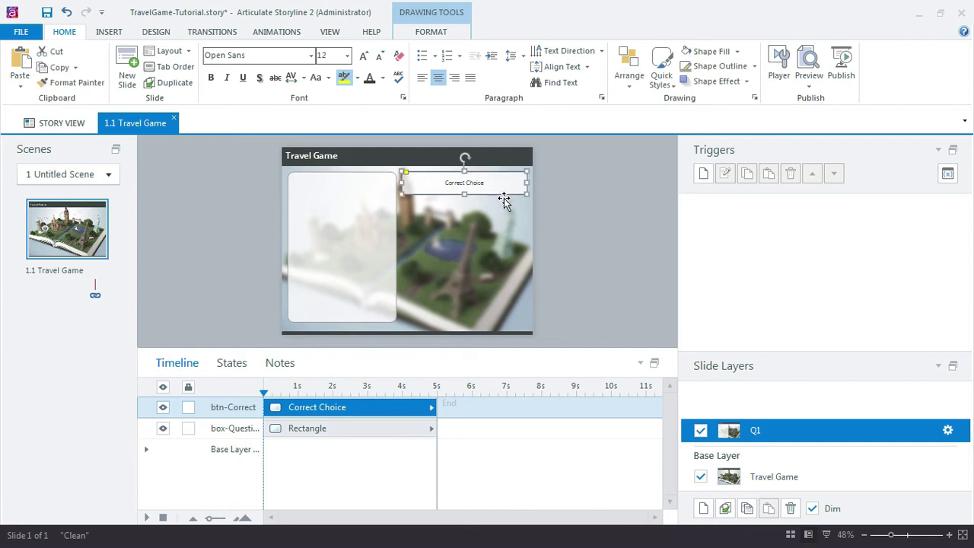
Add a Hover state to the button with a light-blue fill
left_click(230, 364)
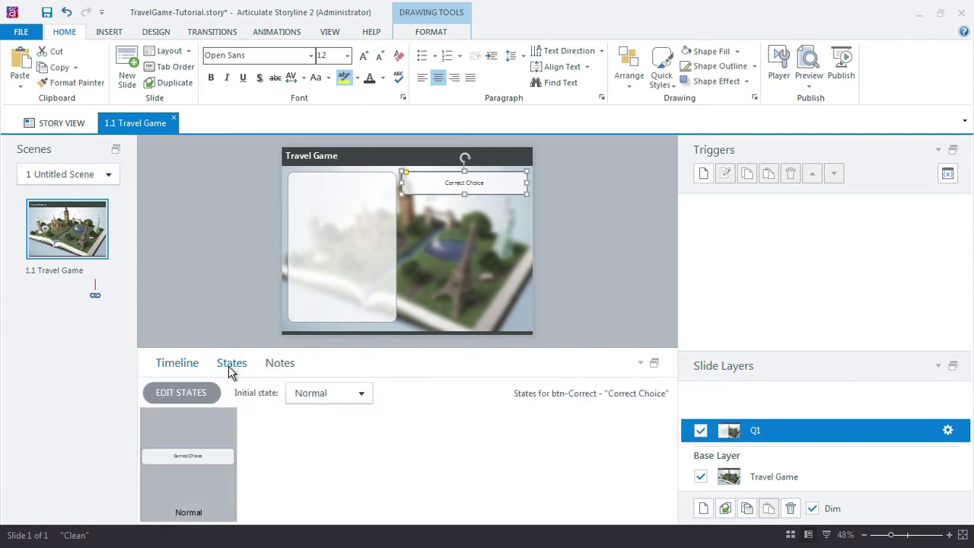
left_click(181, 393)
left_click(270, 392)
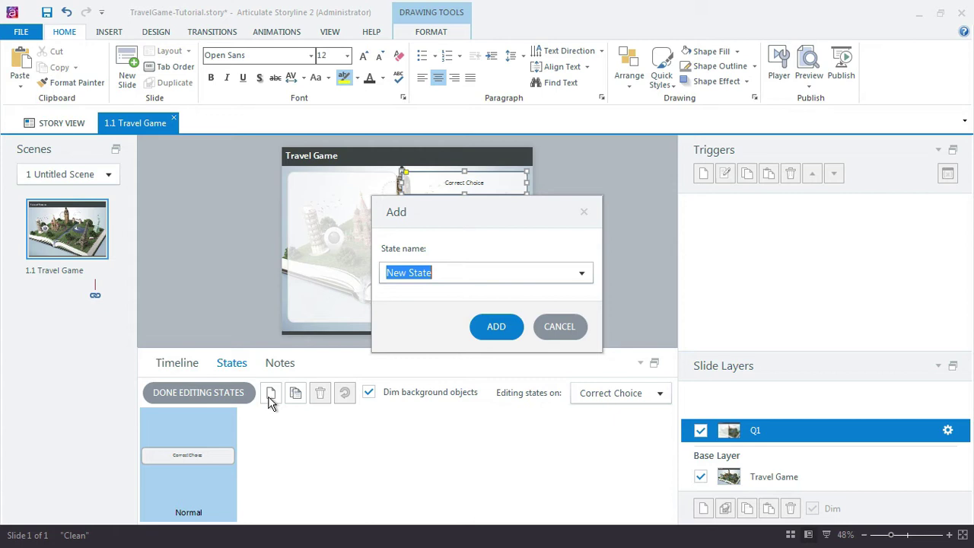
type("Hover")
key("Return")
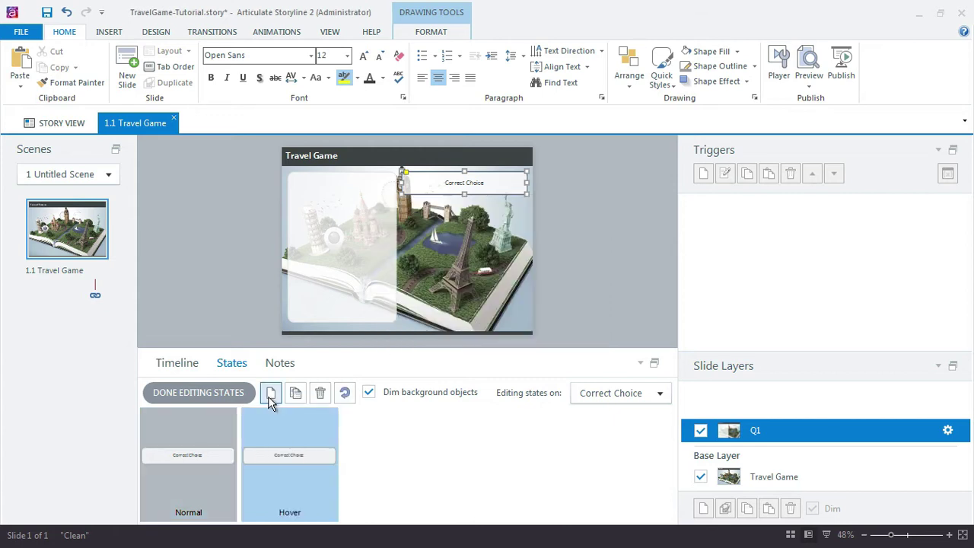
left_click(441, 32)
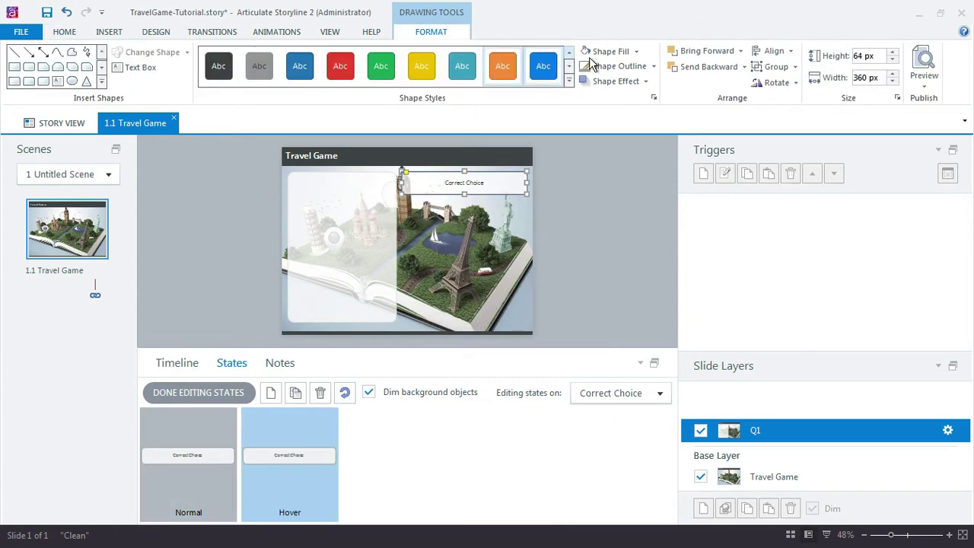
left_click(609, 51)
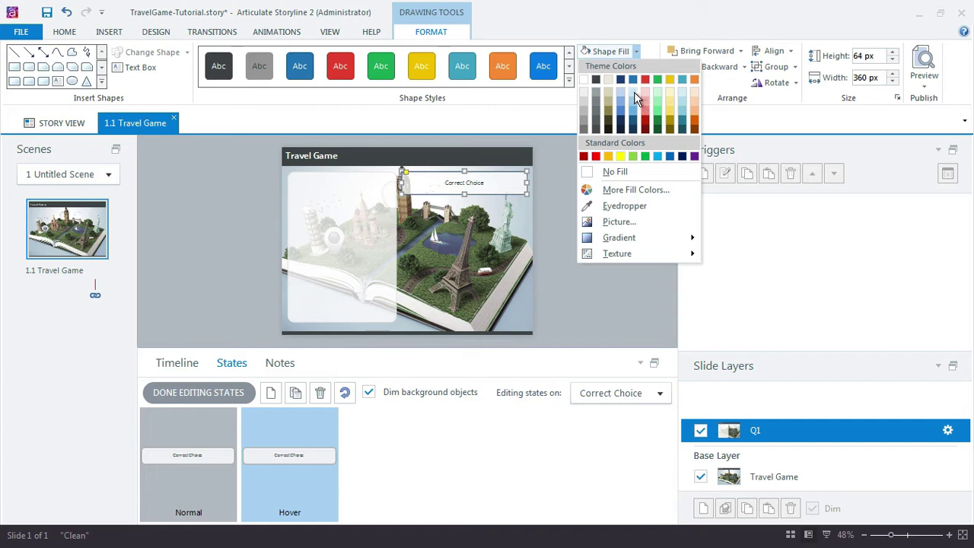
left_click(632, 92)
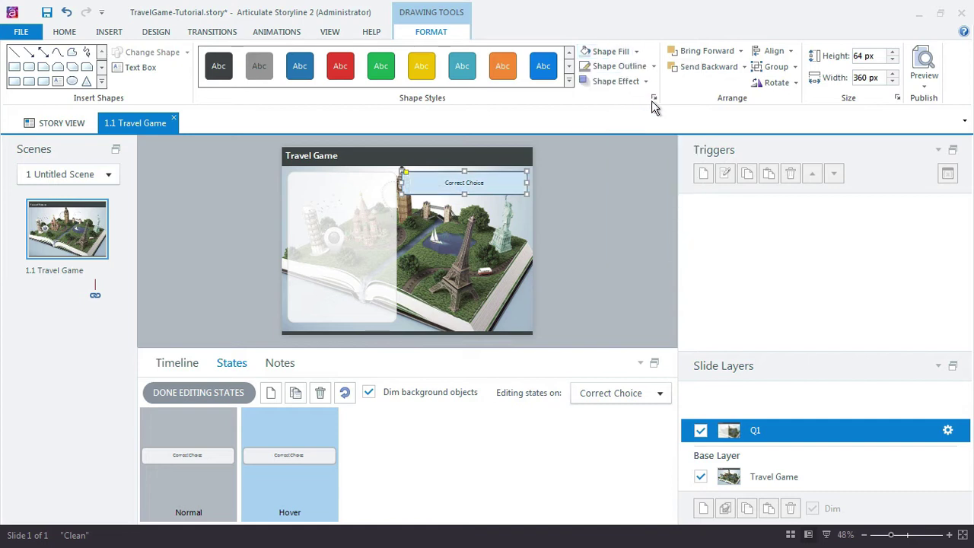
Add a Selected state with dark-blue fill and white text, then finish editing states
left_click(272, 392)
type("Selected")
key("Return")
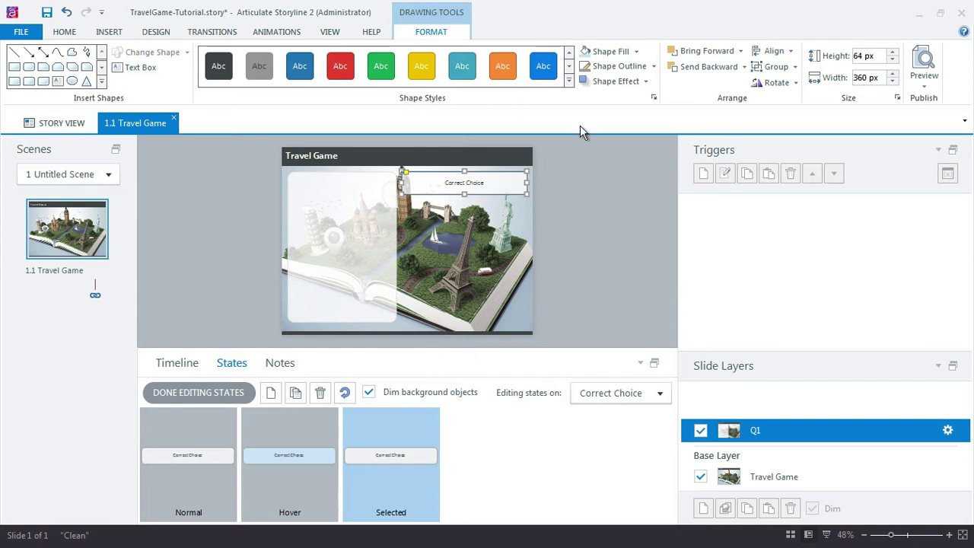
left_click(636, 52)
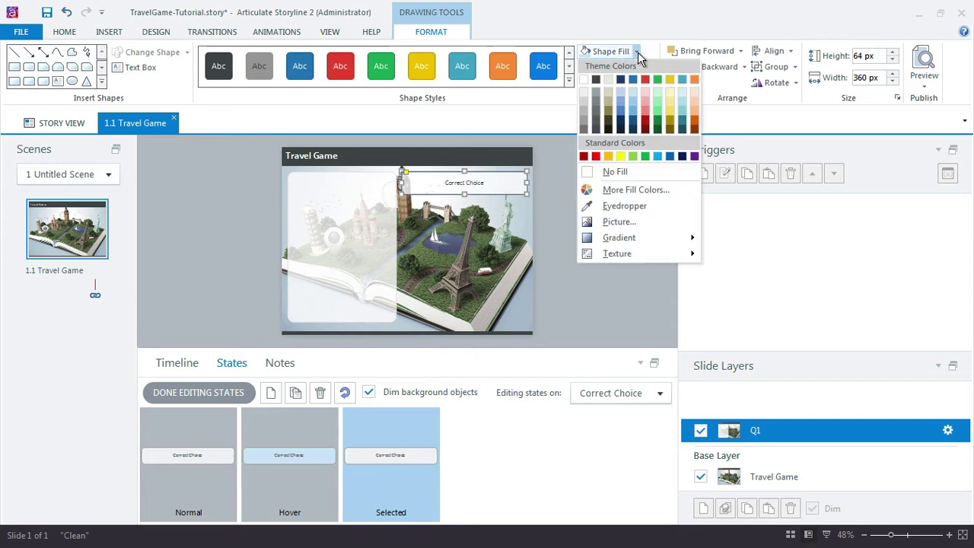
left_click(634, 124)
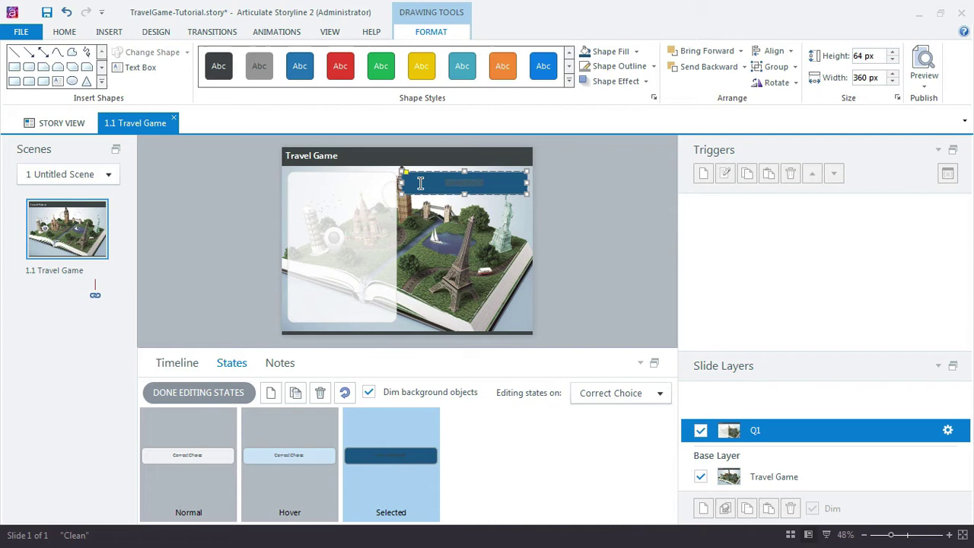
left_click(65, 32)
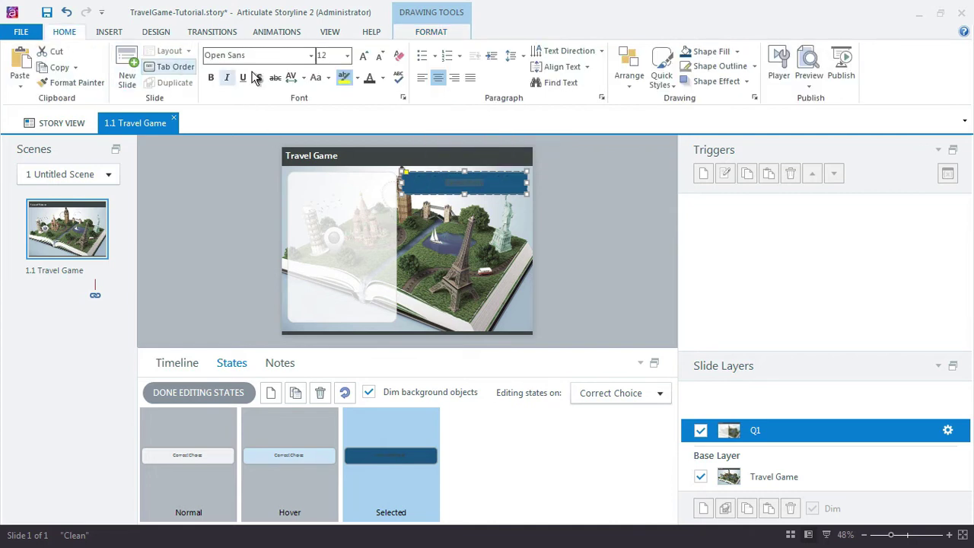
left_click(383, 78)
left_click(371, 106)
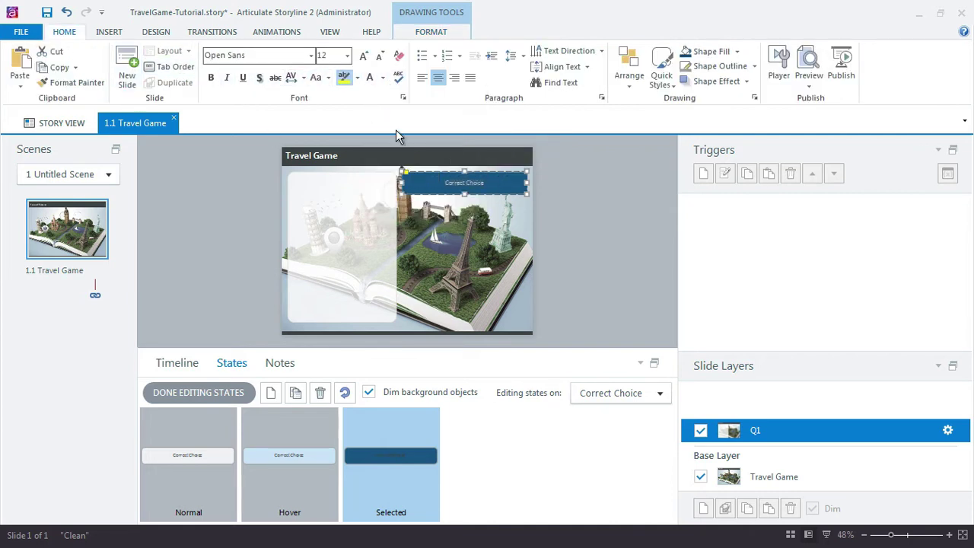
left_click(553, 219)
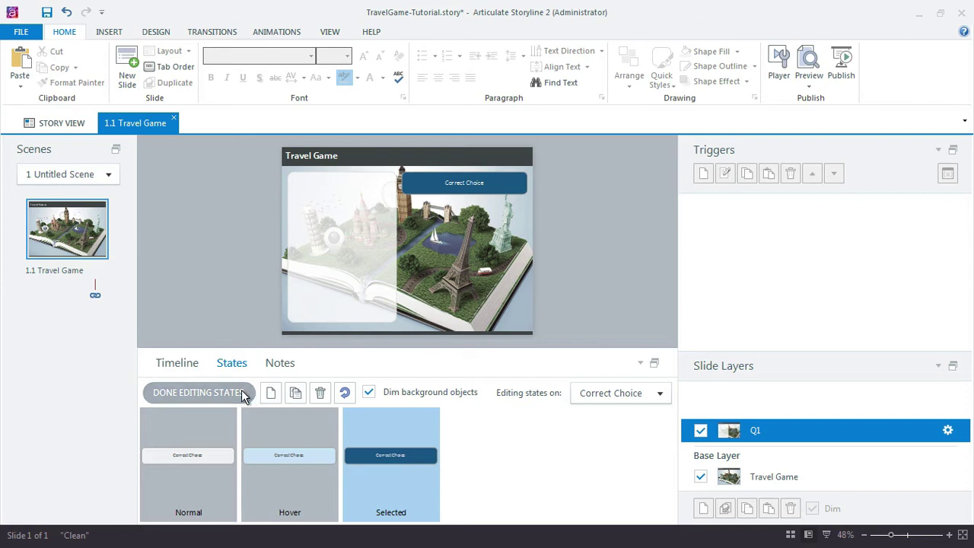
left_click(200, 392)
left_click(591, 251)
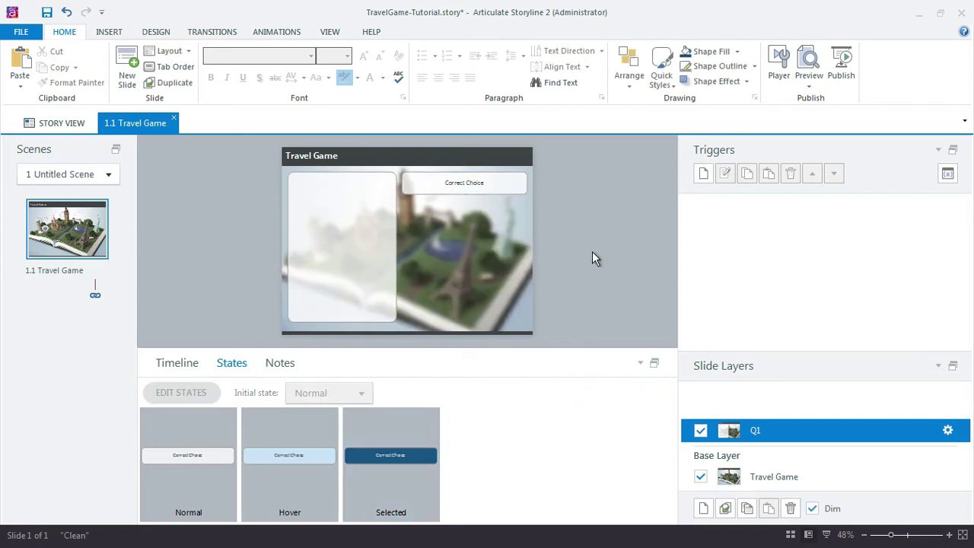
left_click(489, 194)
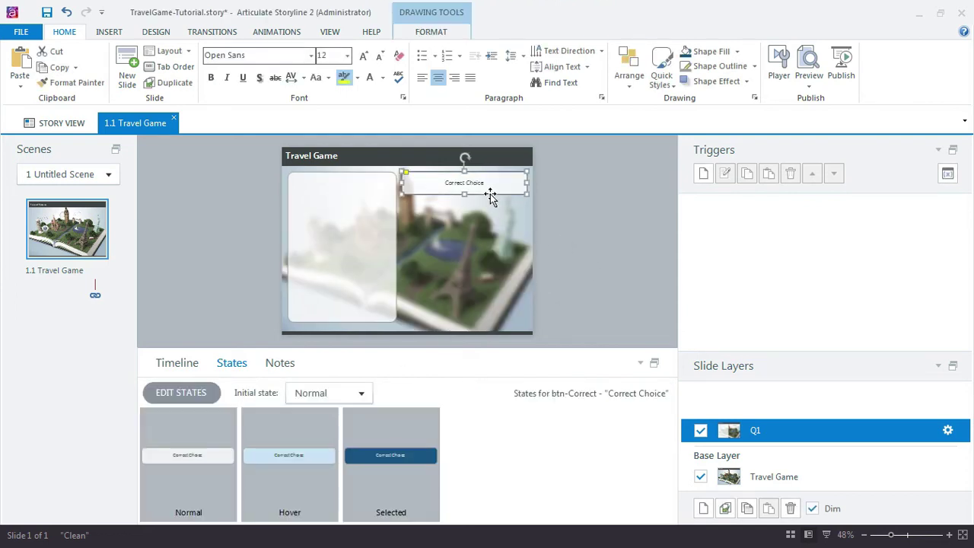
Duplicate the button just below and change its label to 'Incorrect Choice'
left_click_drag(491, 196, 490, 228)
double_click(453, 215)
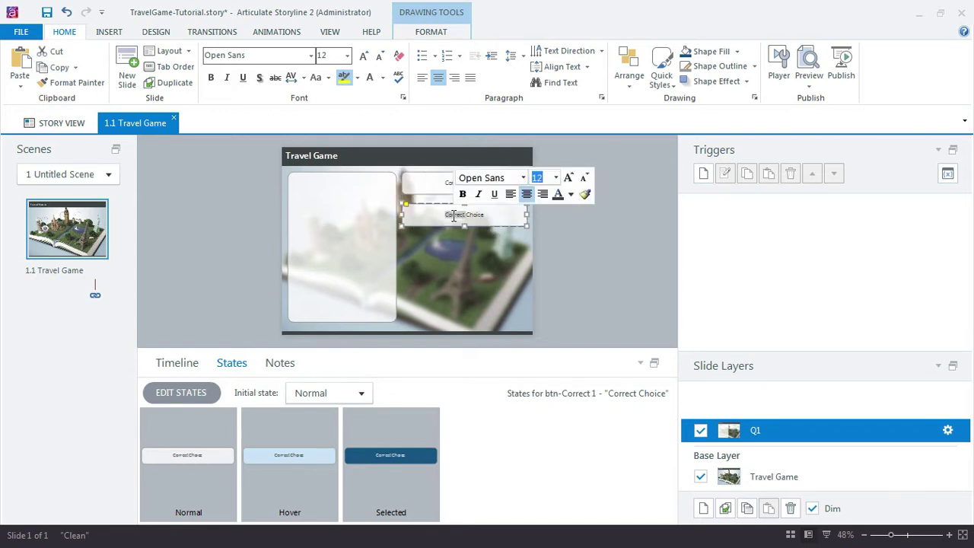
type("Incorrect")
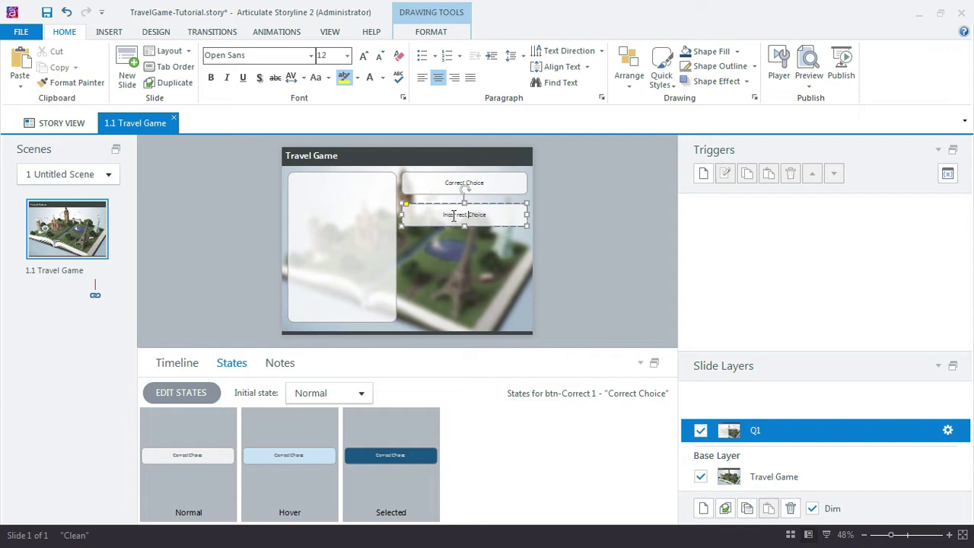
left_click(601, 231)
left_click(478, 220)
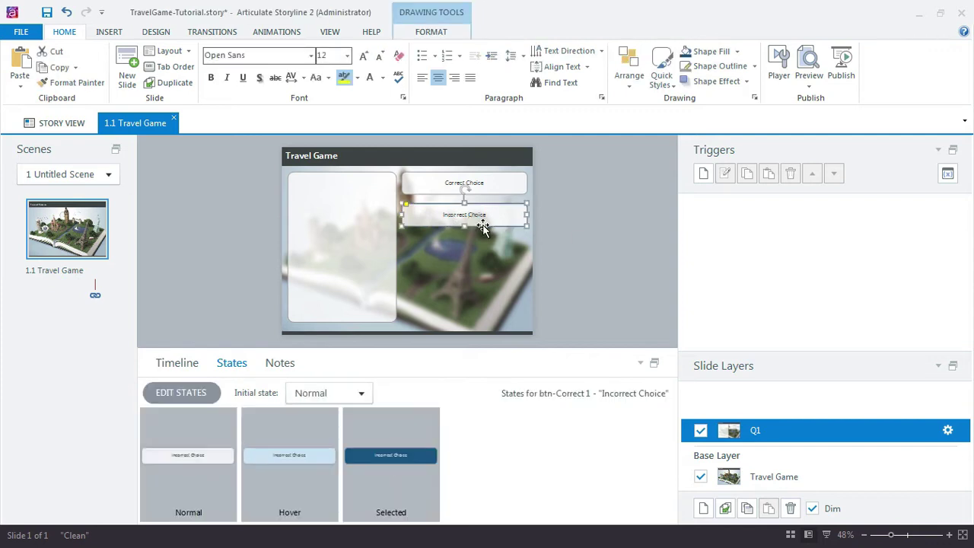
Check the copy's Normal, Hover and Selected states, then duplicate it again below
left_click(350, 487)
left_click(304, 476)
left_click(222, 464)
left_click(317, 455)
left_click(361, 447)
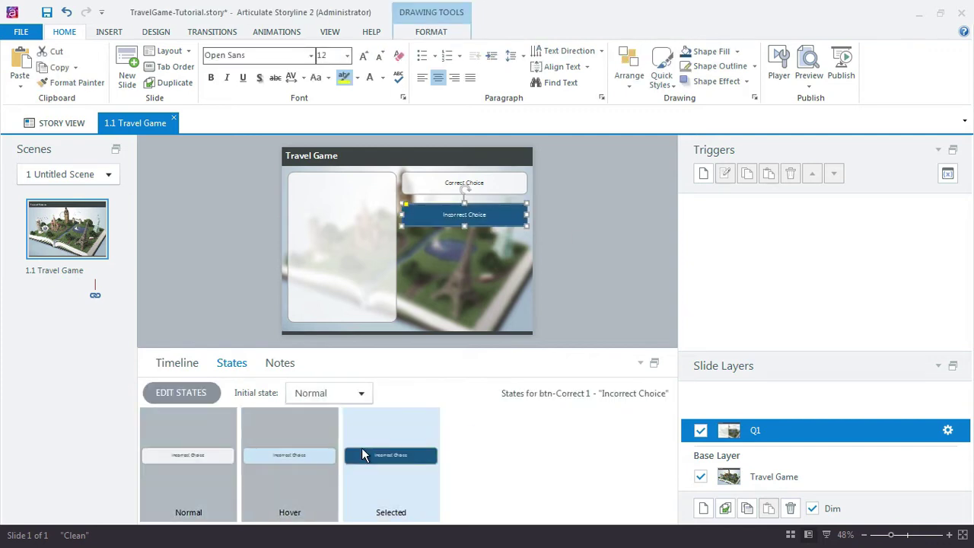
left_click(243, 420)
left_click(181, 363)
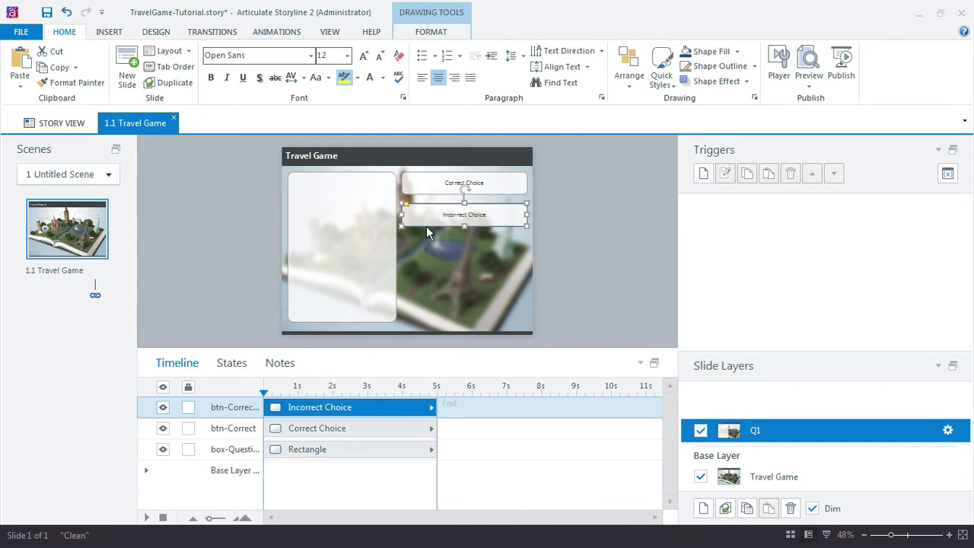
left_click_drag(422, 230, 426, 291)
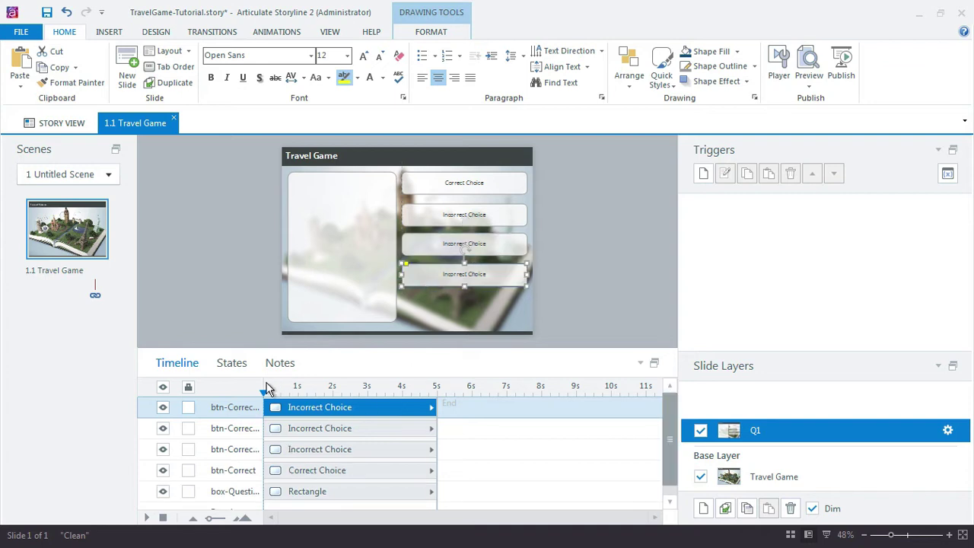
Widen the timeline name column and rename btn-Correct 1 to btn-Incorrect-1
left_click(264, 388)
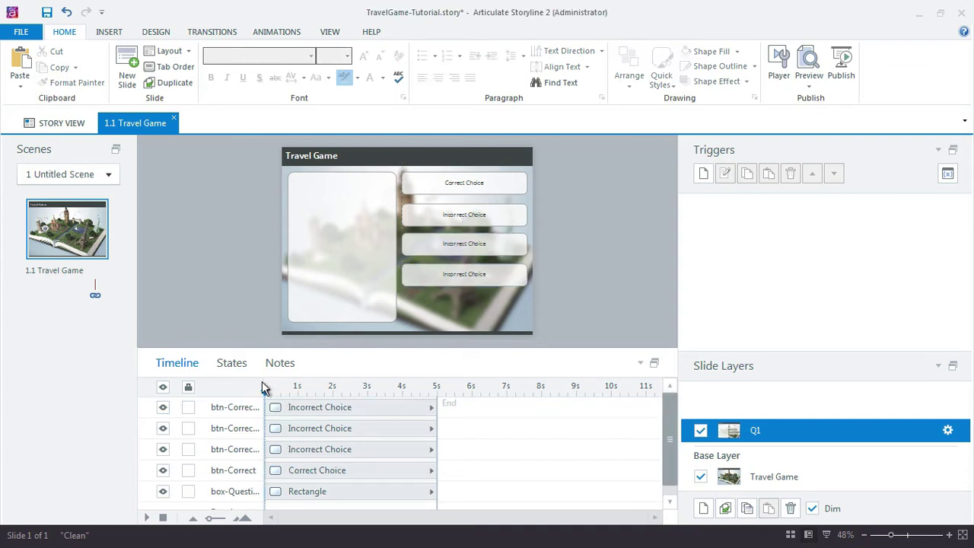
left_click_drag(263, 382, 293, 387)
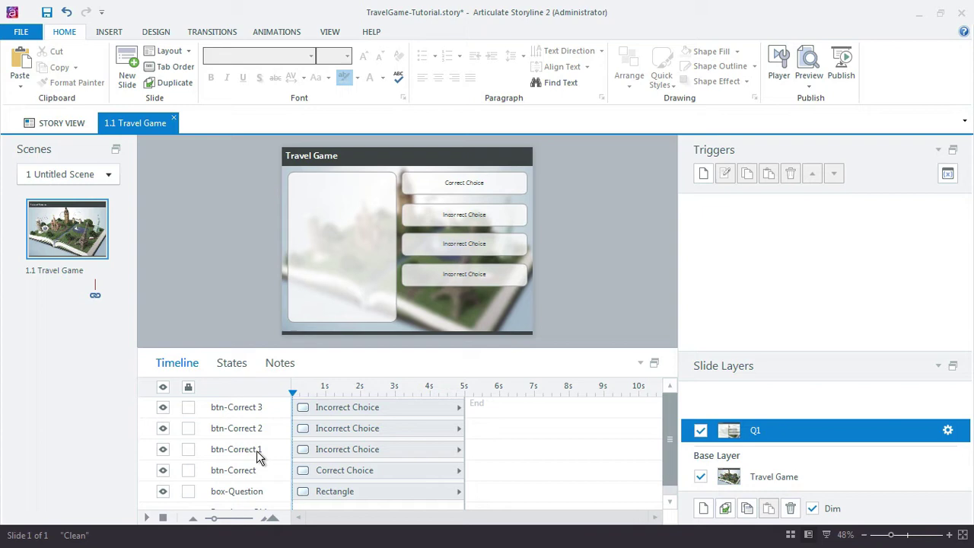
double_click(255, 449)
type("bt")
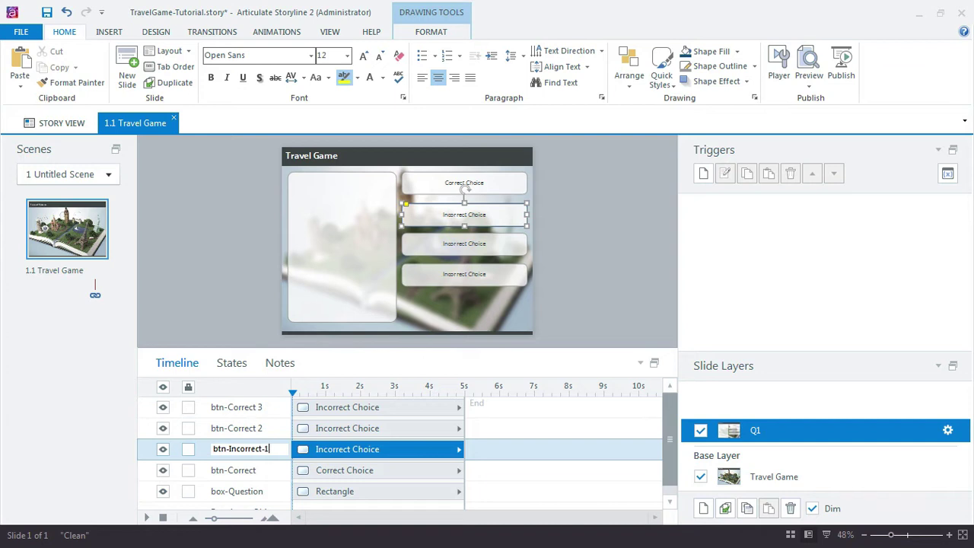
double_click(256, 449)
key("ctrl+c")
Rename btn-Correct 2 and btn-Correct 3 to btn-Incorrect-2 and btn-Incorrect-3
left_click(246, 427)
double_click(246, 428)
key("ctrl+v")
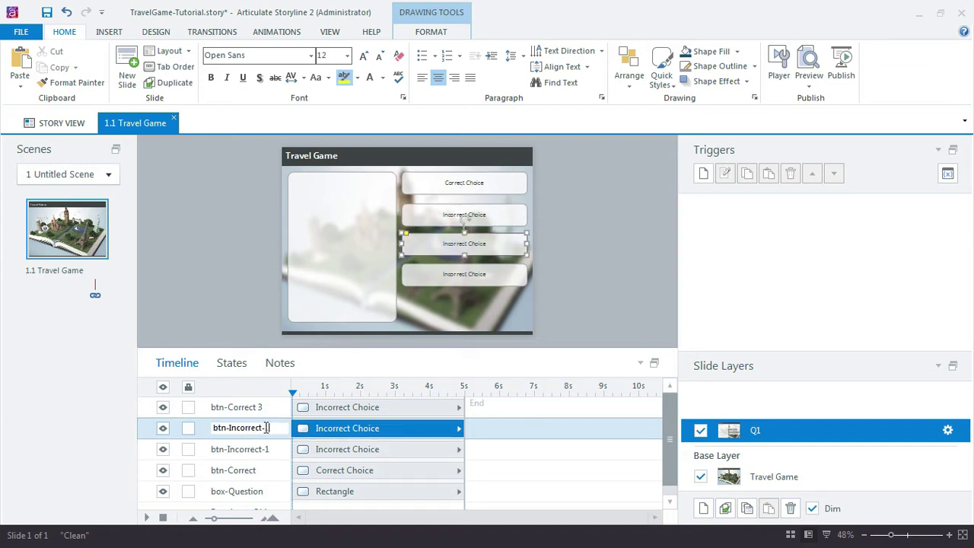
type("2")
key("Return")
double_click(263, 407)
key("ctrl+v")
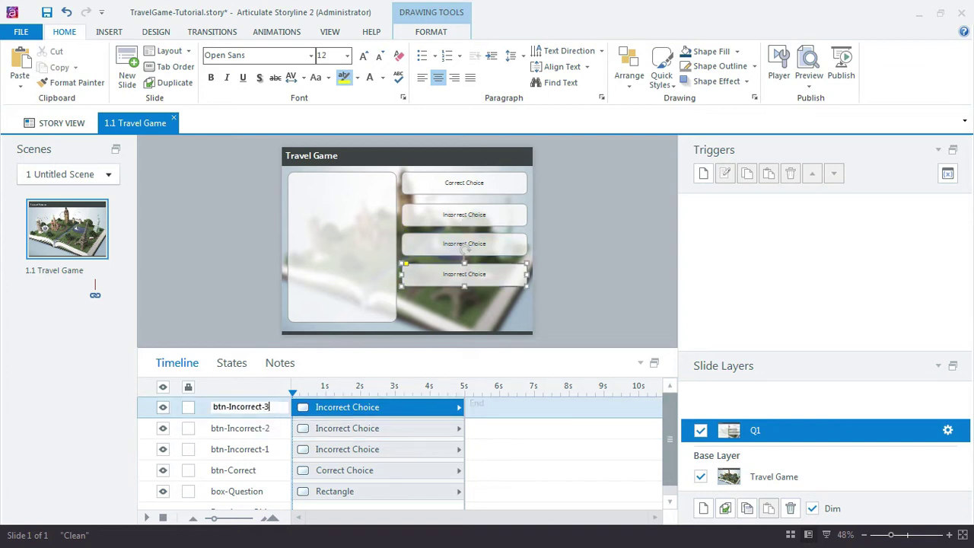
type("3")
key("Return")
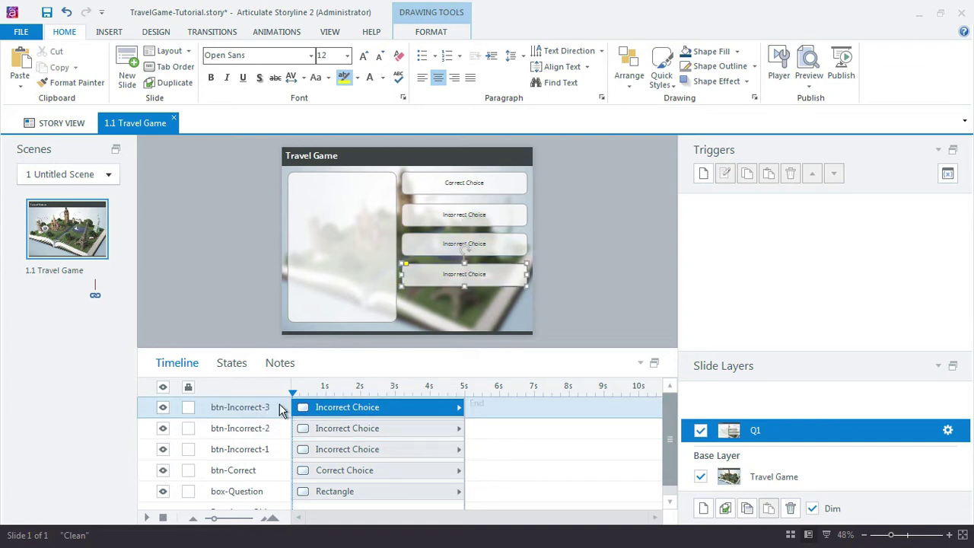
Marquee-select the four answer buttons and apply Distribute Vertically for even spacing
left_click(273, 473)
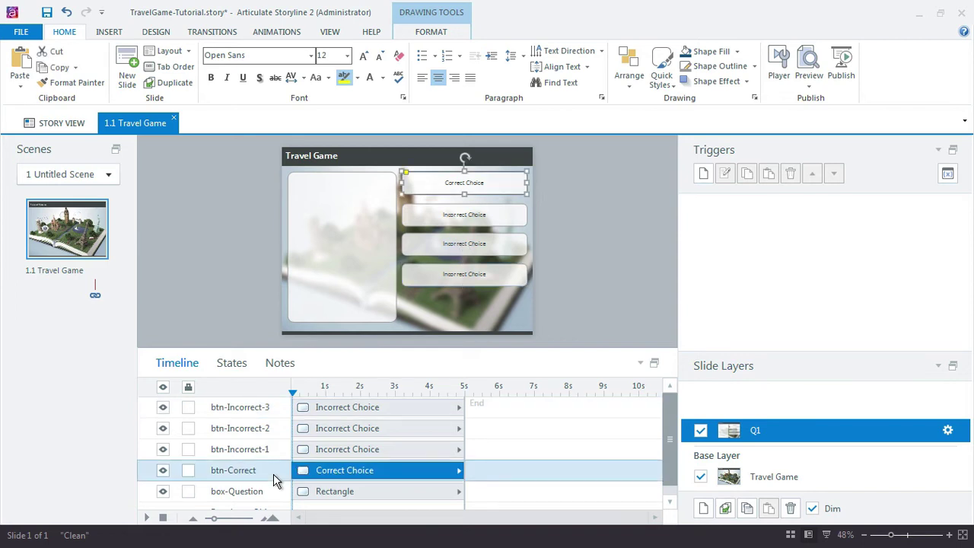
left_click_drag(572, 327, 380, 160)
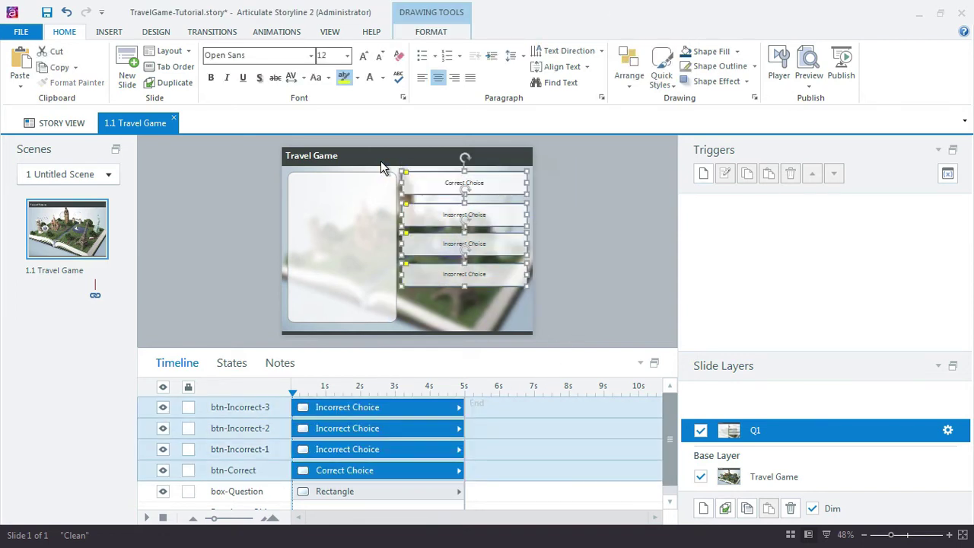
left_click(632, 67)
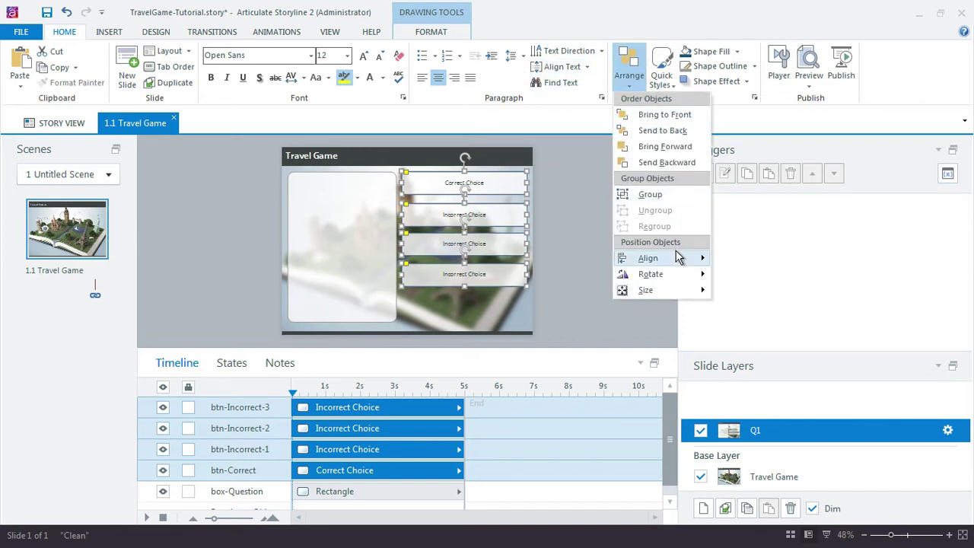
key("Escape")
key("Escape")
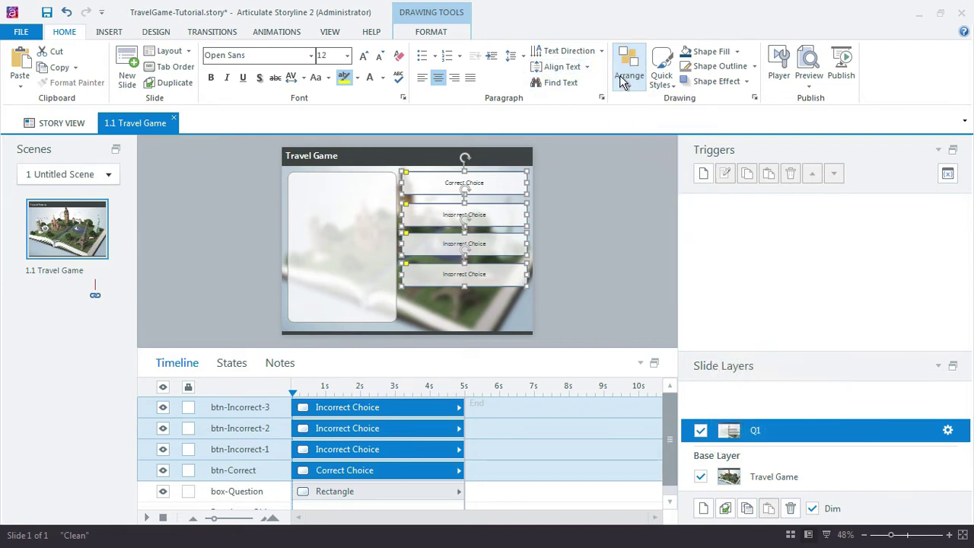
left_click(628, 76)
mouse_move(646, 260)
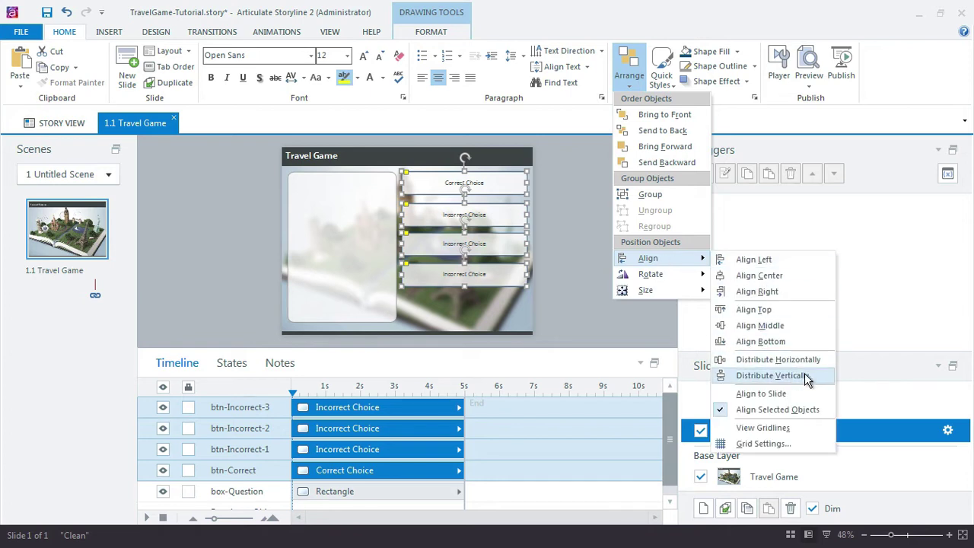
left_click(804, 374)
left_click(585, 288)
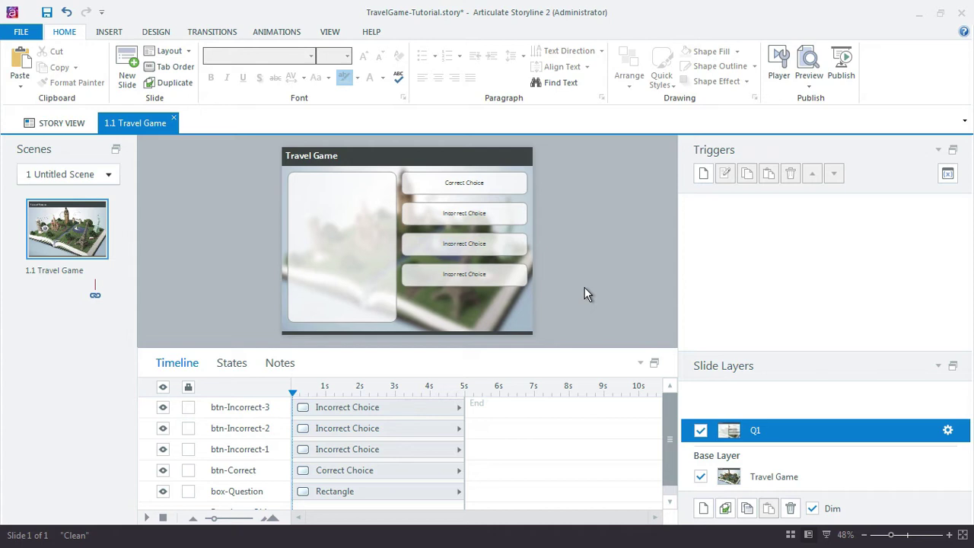
Assign all four answer buttons to Button Set 1
left_click_drag(577, 305, 381, 164)
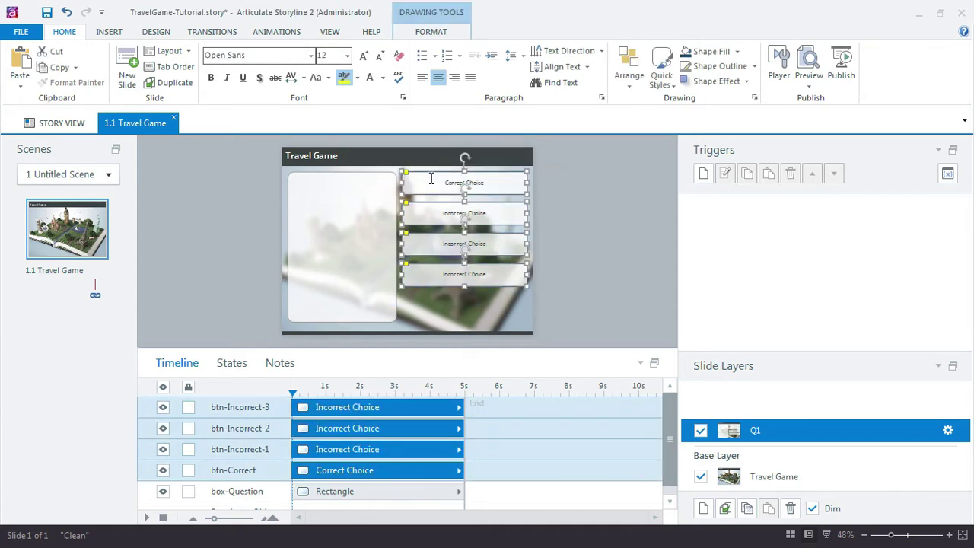
right_click(489, 174)
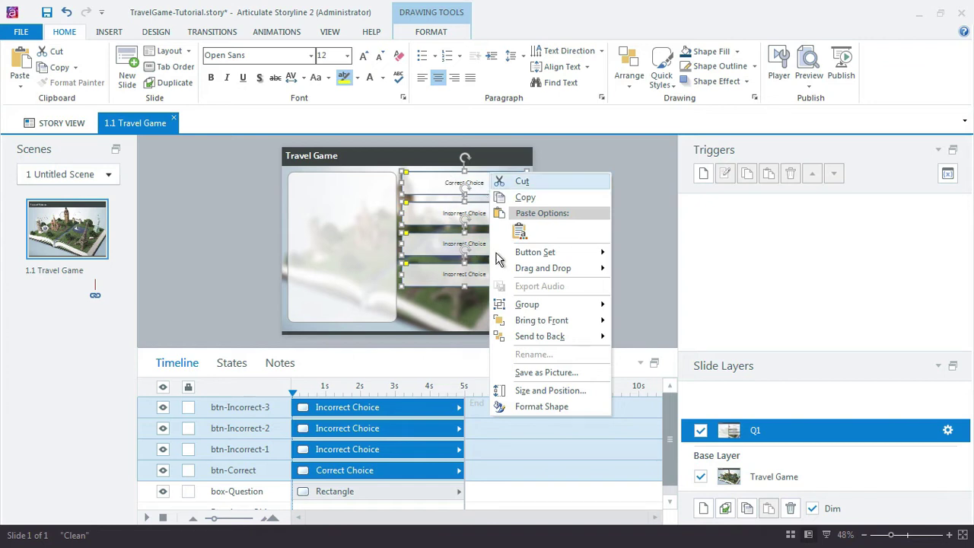
mouse_move(523, 258)
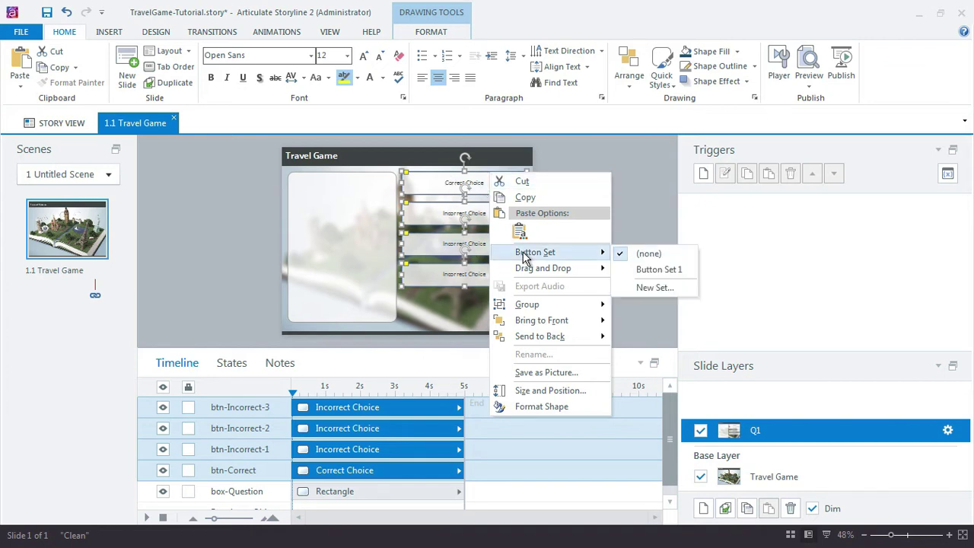
left_click(659, 269)
left_click(652, 268)
Check the third answer button's Hover and Selected states
left_click(456, 245)
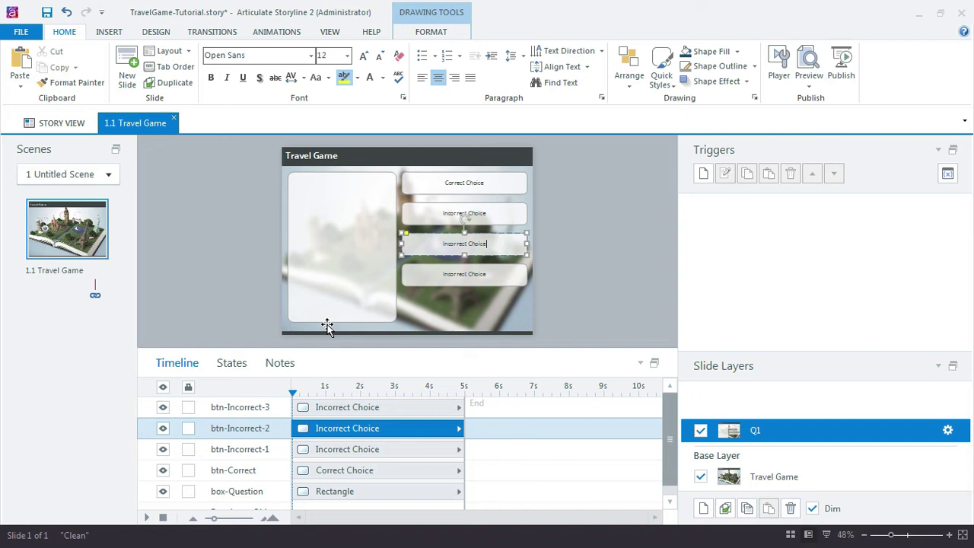
left_click(231, 362)
left_click(254, 483)
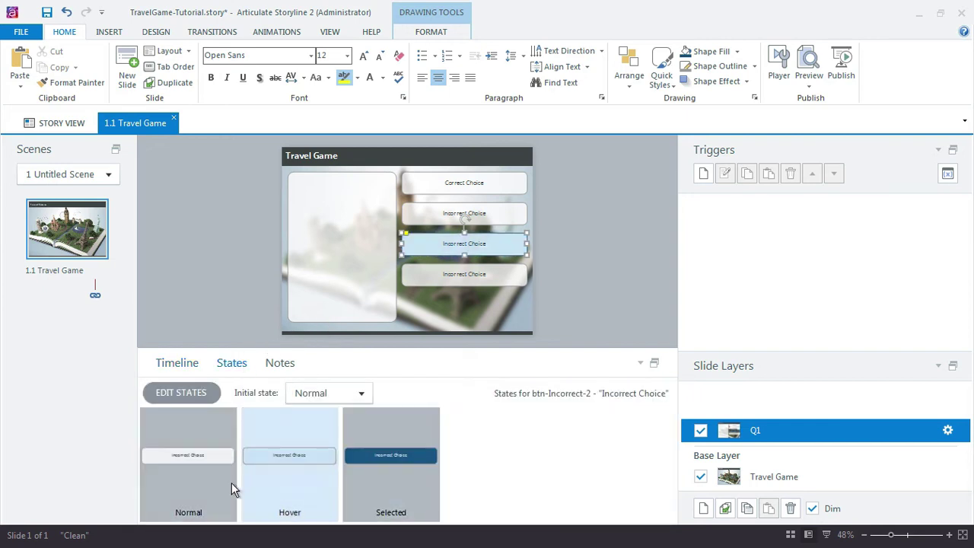
left_click(384, 468)
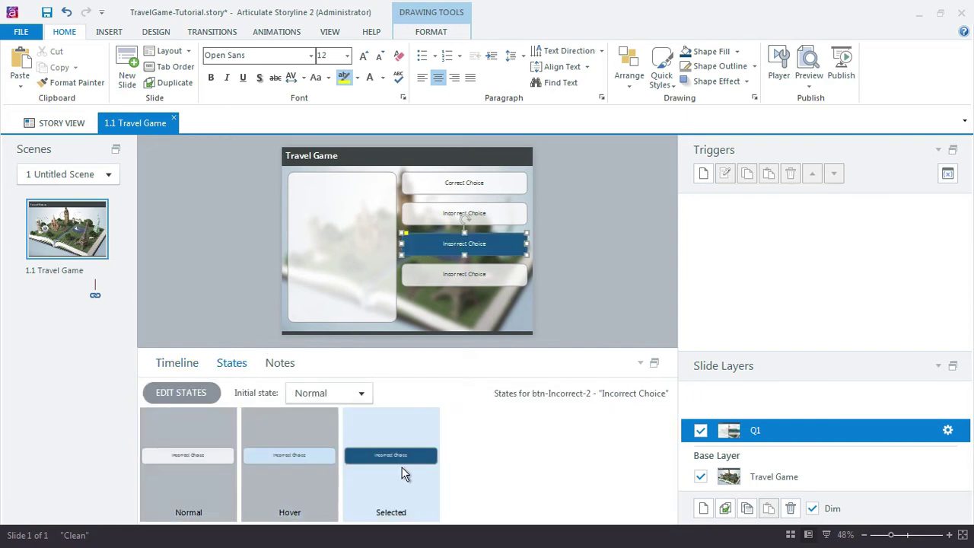
left_click(633, 307)
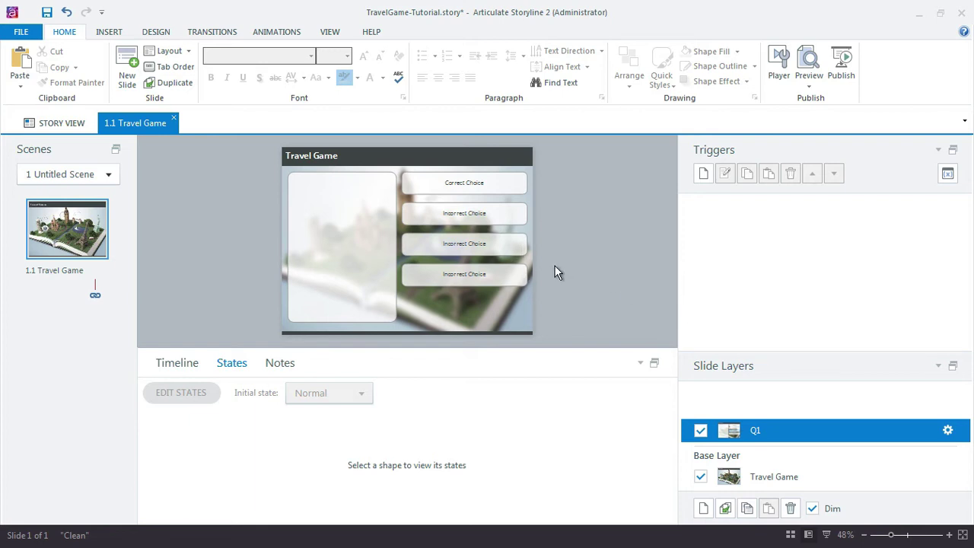
On the Travel Game base layer, add a trigger showing layer Q1 when the marker is clicked, then preview
left_click(794, 476)
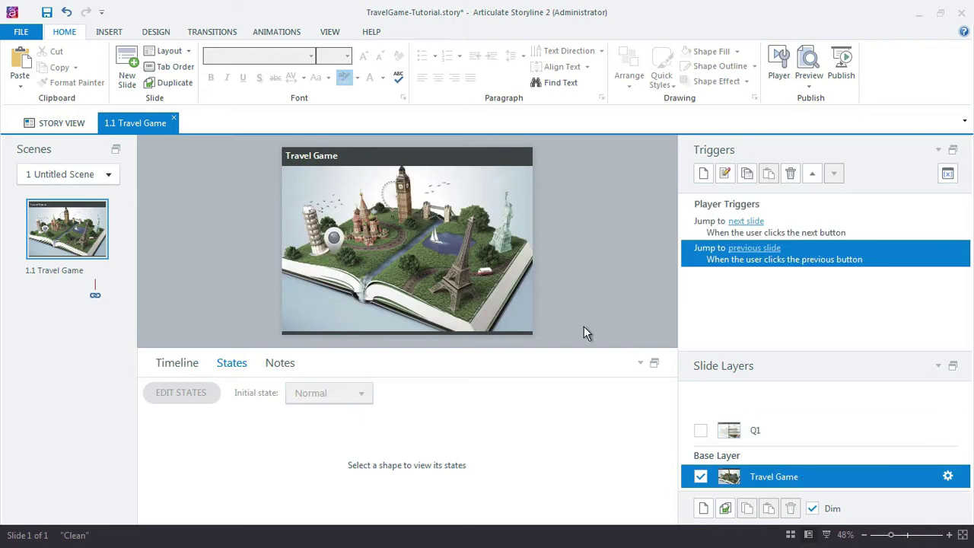
left_click(333, 238)
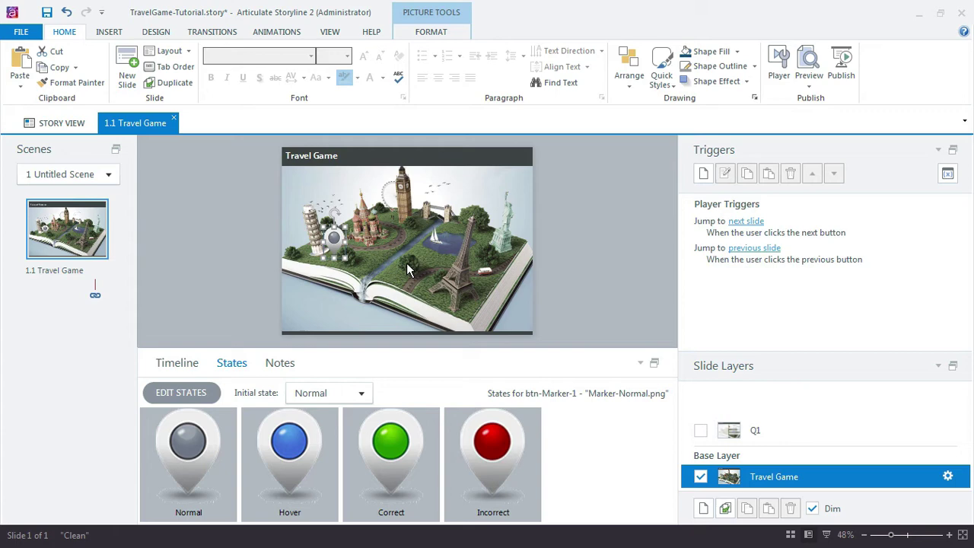
left_click(704, 177)
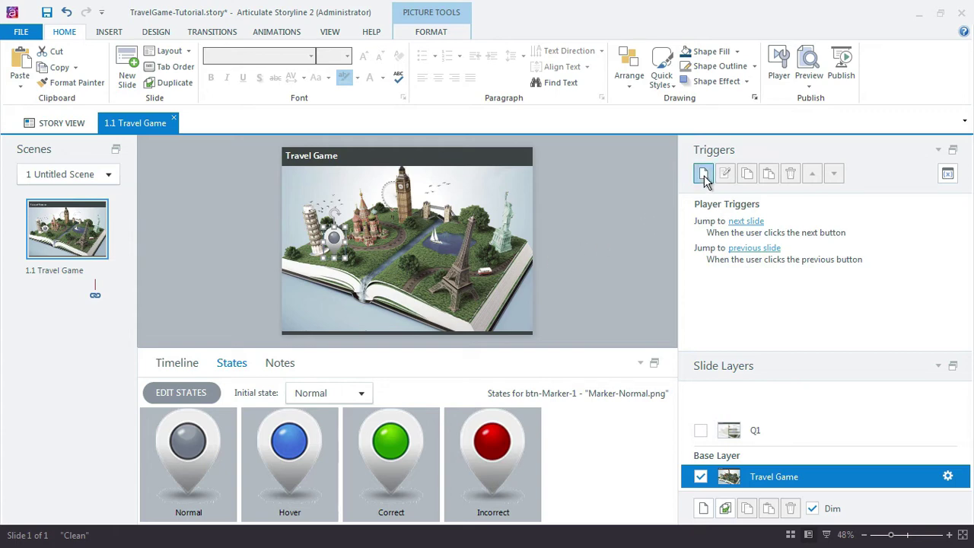
left_click_drag(539, 178, 761, 74)
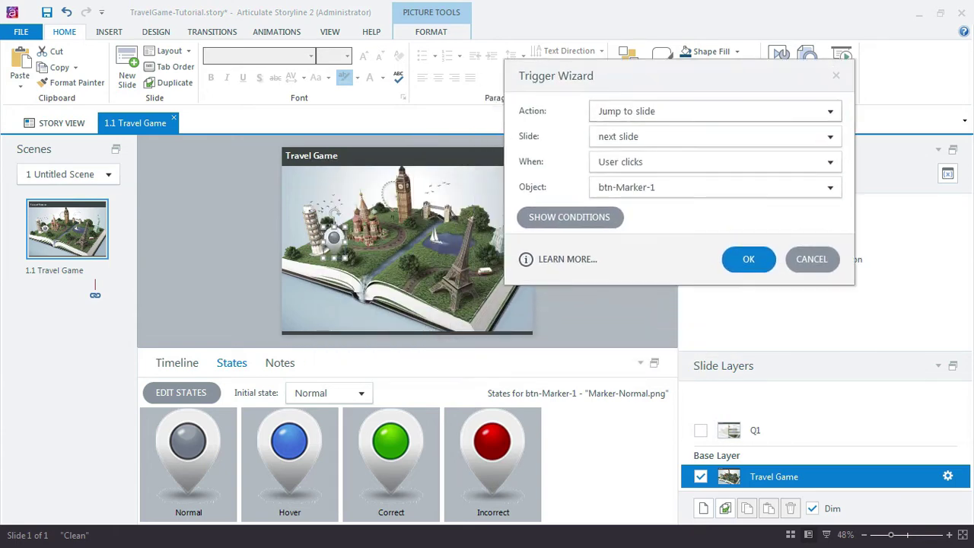
left_click(653, 111)
left_click(643, 69)
left_click(627, 135)
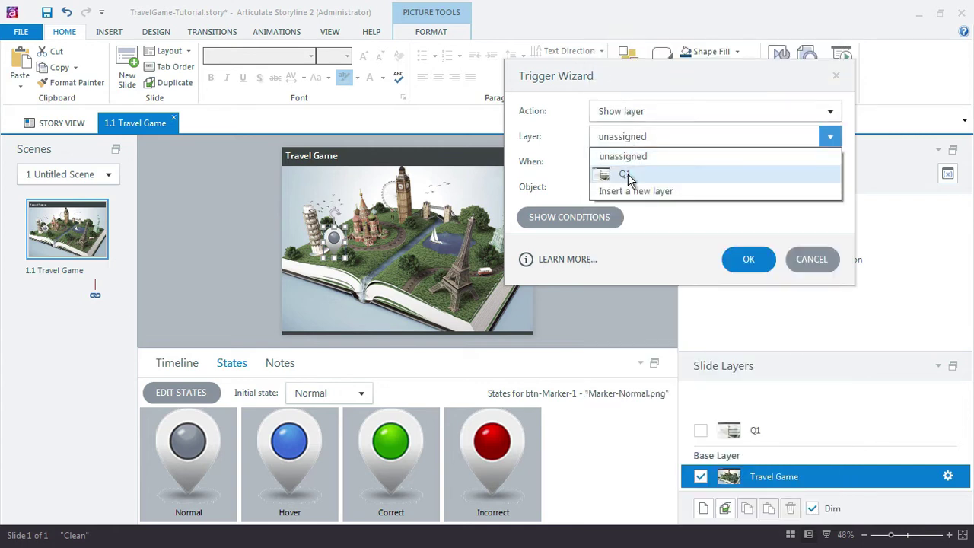
left_click(648, 175)
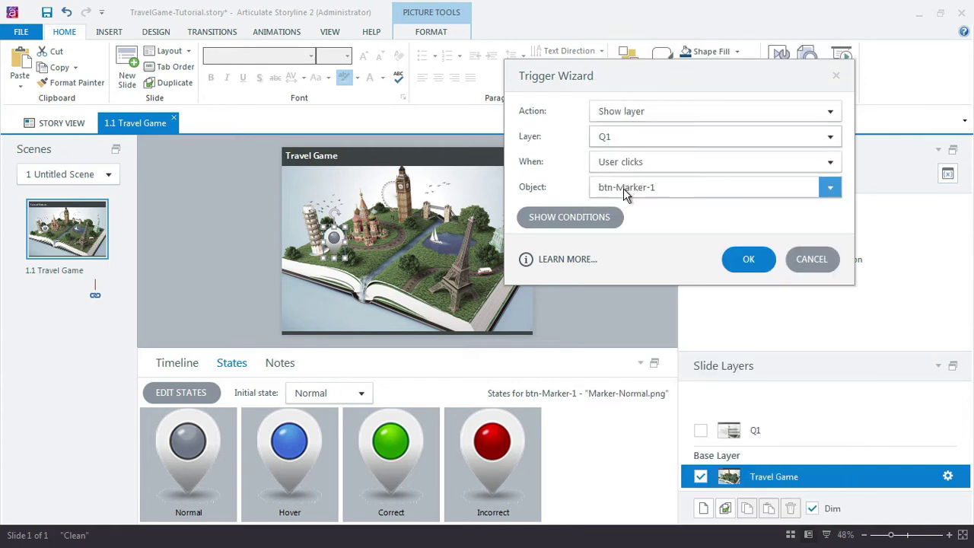
left_click(748, 259)
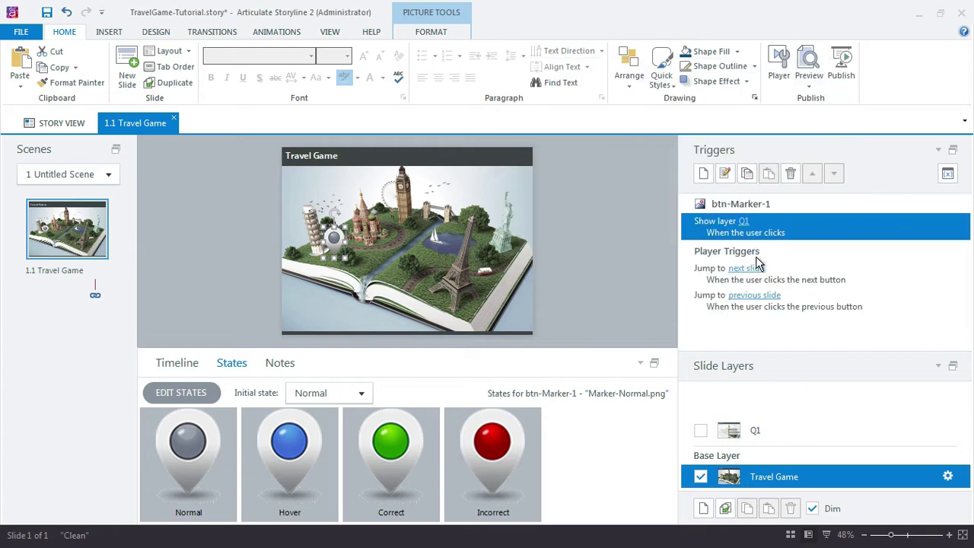
left_click(808, 76)
Preview the Travel Game slide, open the quiz from the map pin, and test each answer choice
left_click(827, 103)
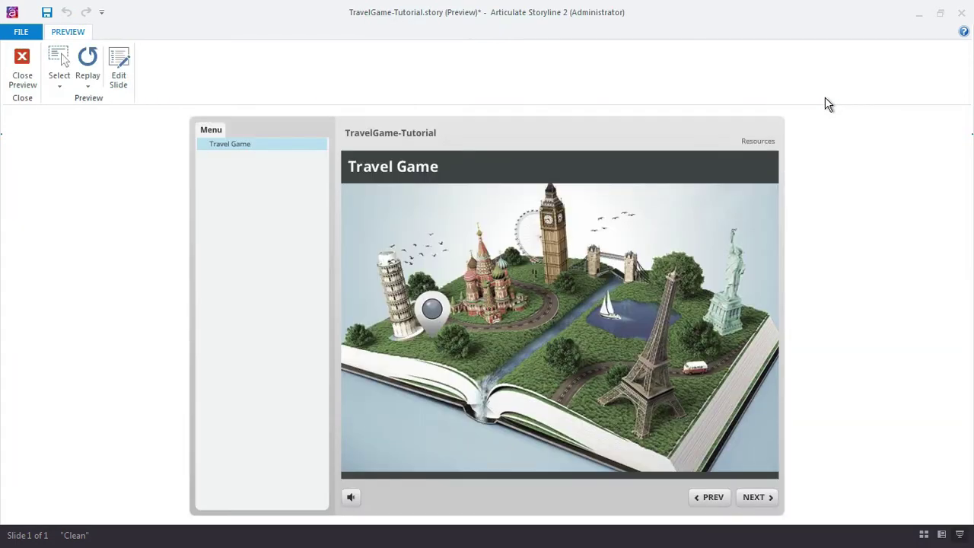
left_click(433, 318)
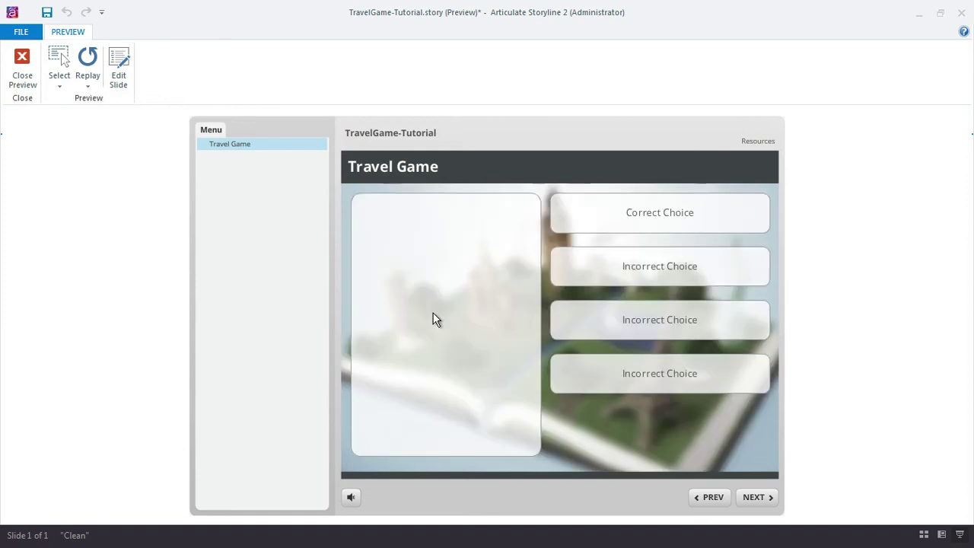
left_click(631, 222)
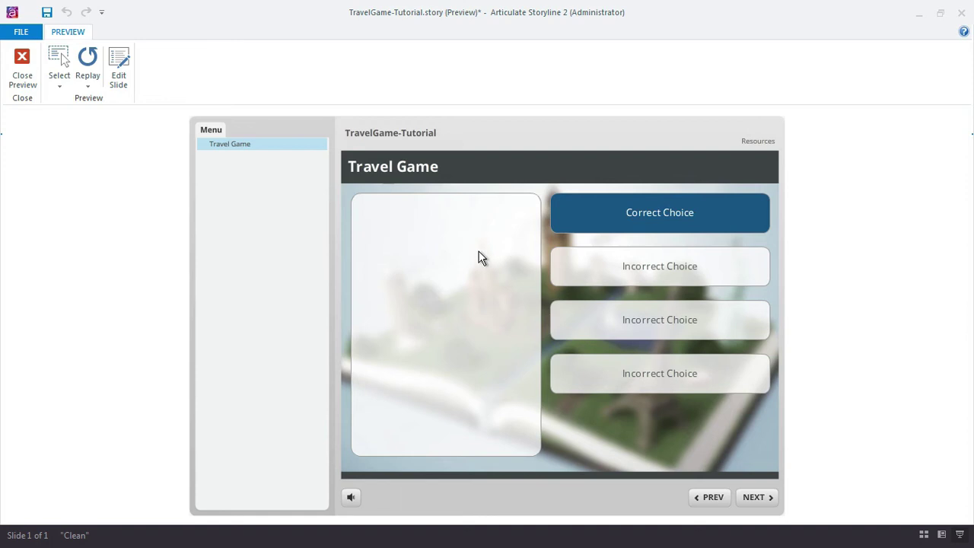
left_click(580, 277)
left_click(560, 324)
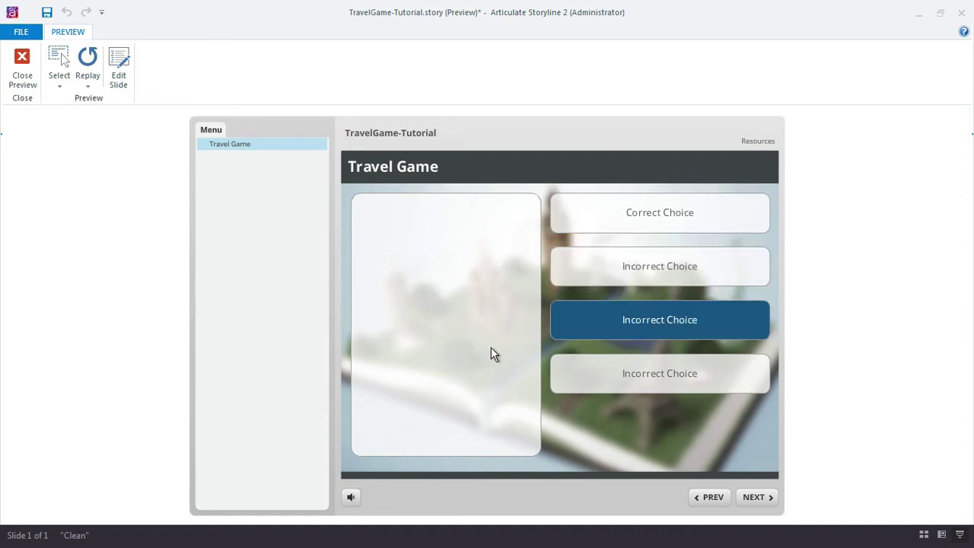
left_click(601, 384)
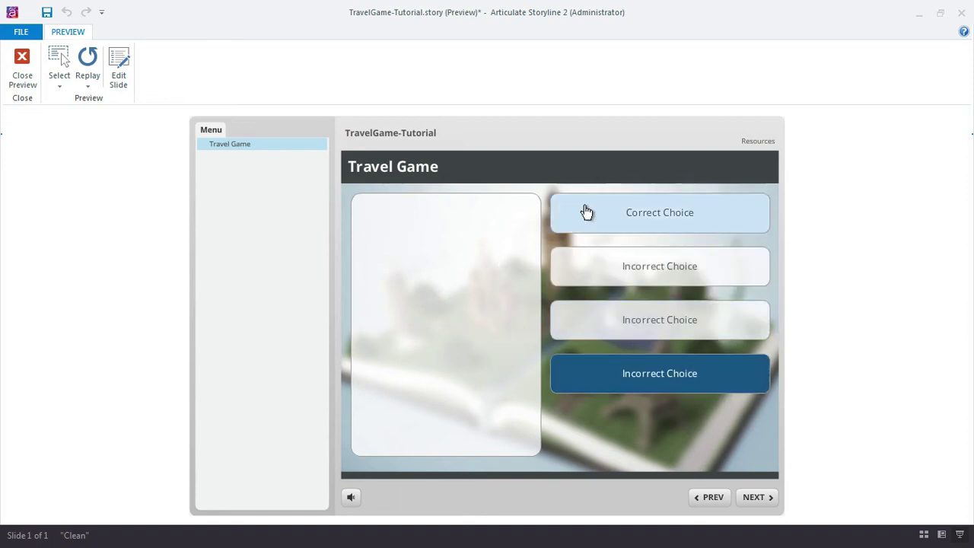
left_click(594, 262)
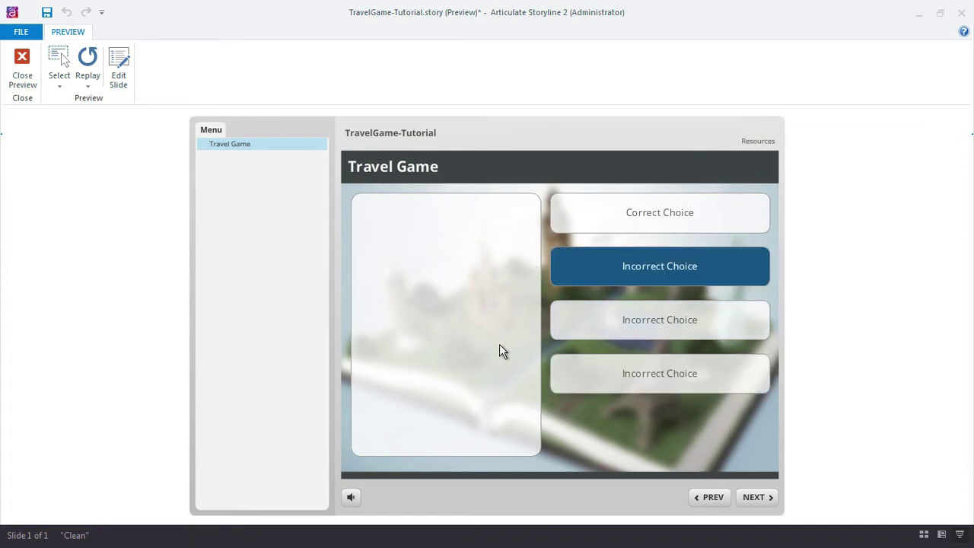
left_click(598, 329)
left_click(584, 216)
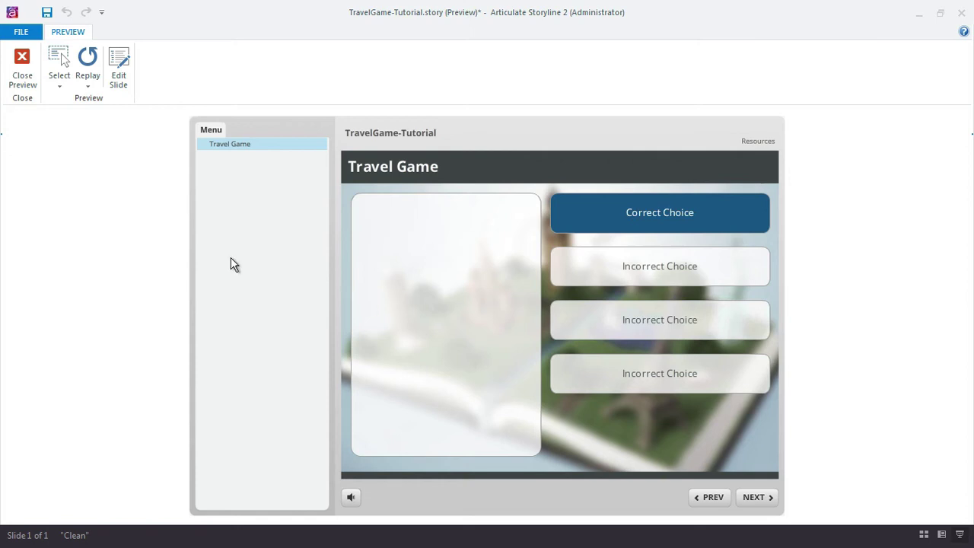
left_click(25, 76)
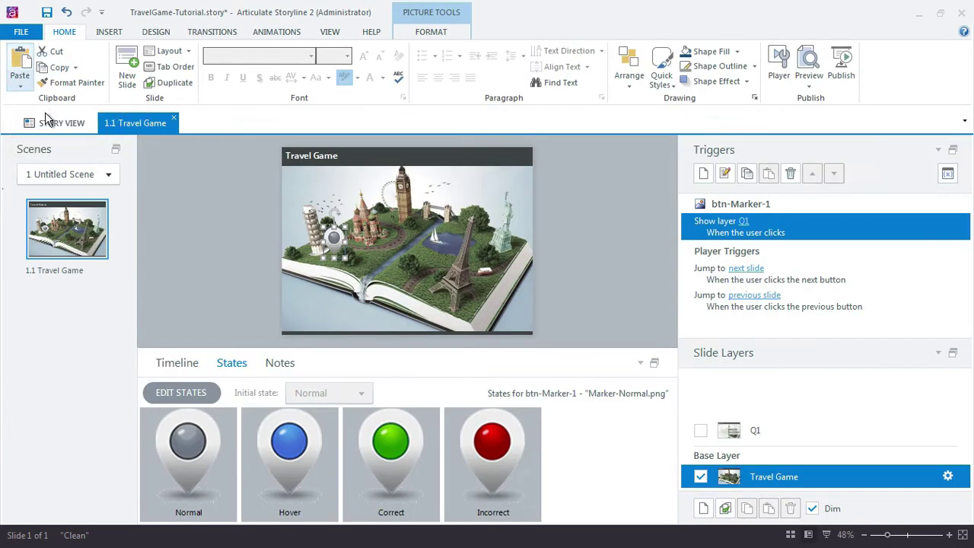
From Story View, open slide 2.1 and take its Submit button
left_click(52, 123)
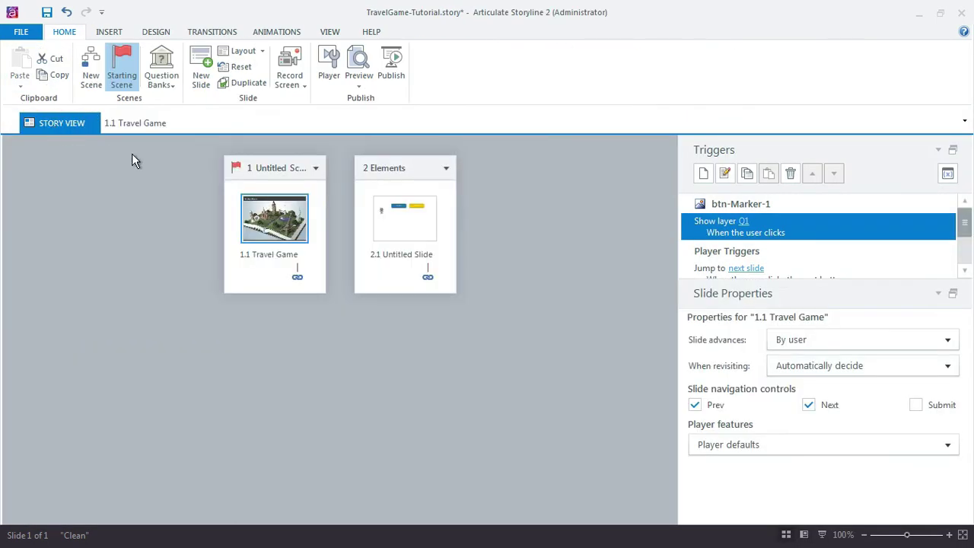
double_click(414, 220)
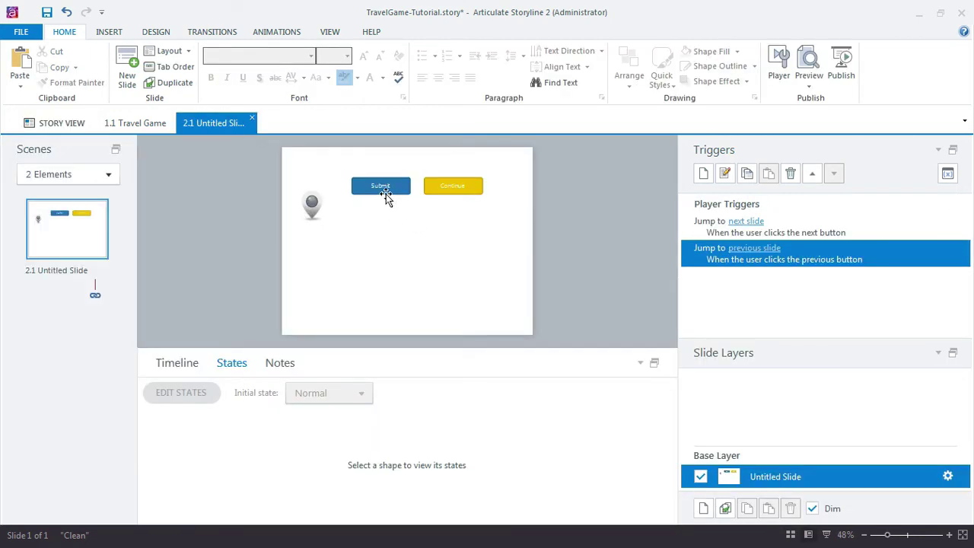
left_click(385, 194)
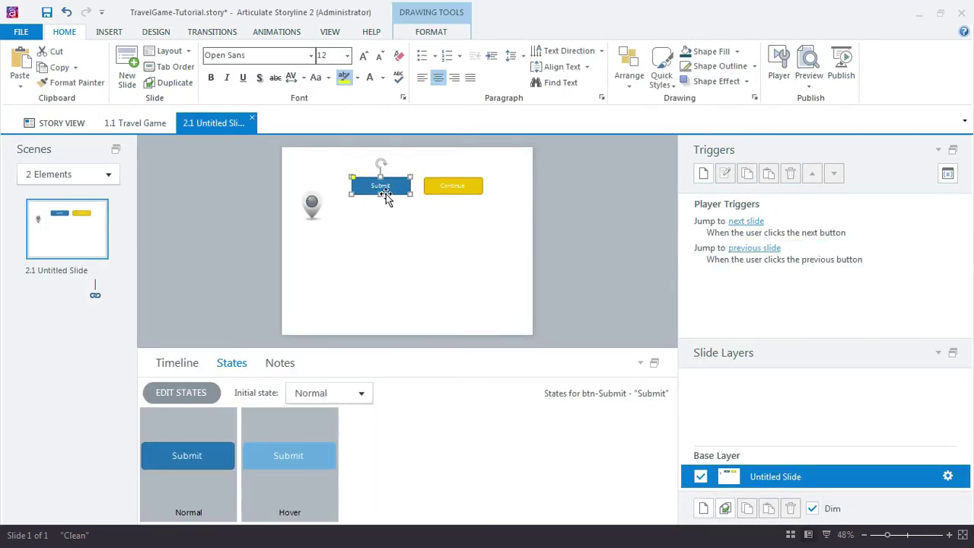
Paste the Submit button onto the Travel Game's Q1 layer at the lower right
left_click(144, 125)
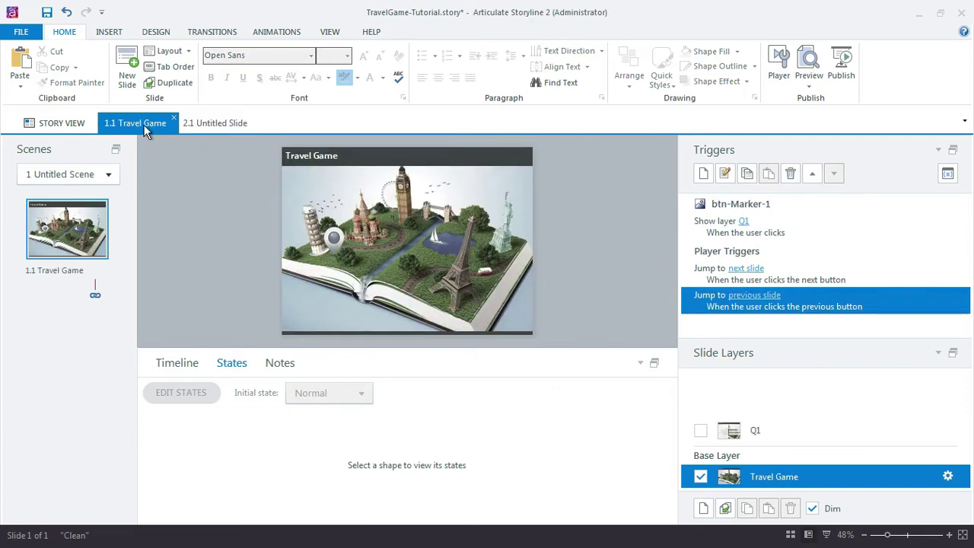
left_click(786, 440)
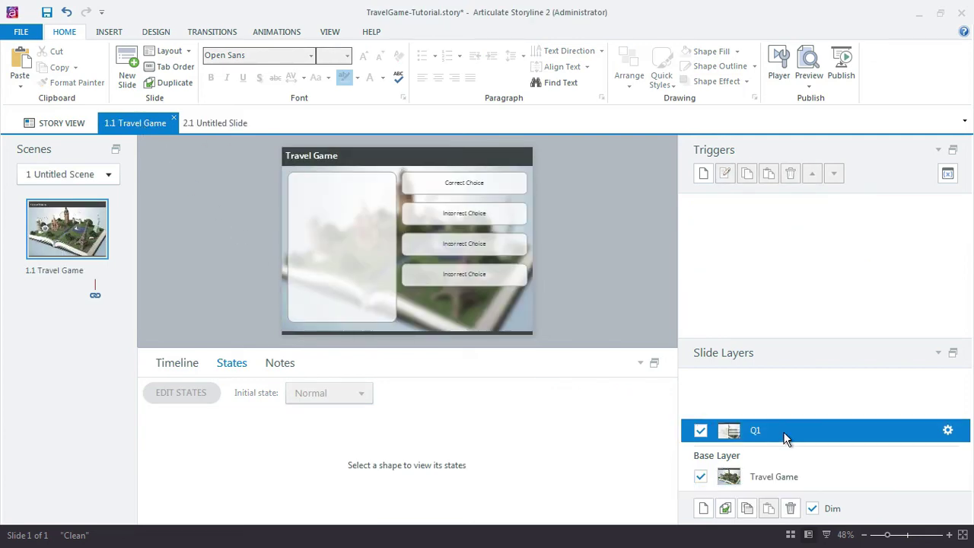
key("ctrl+v")
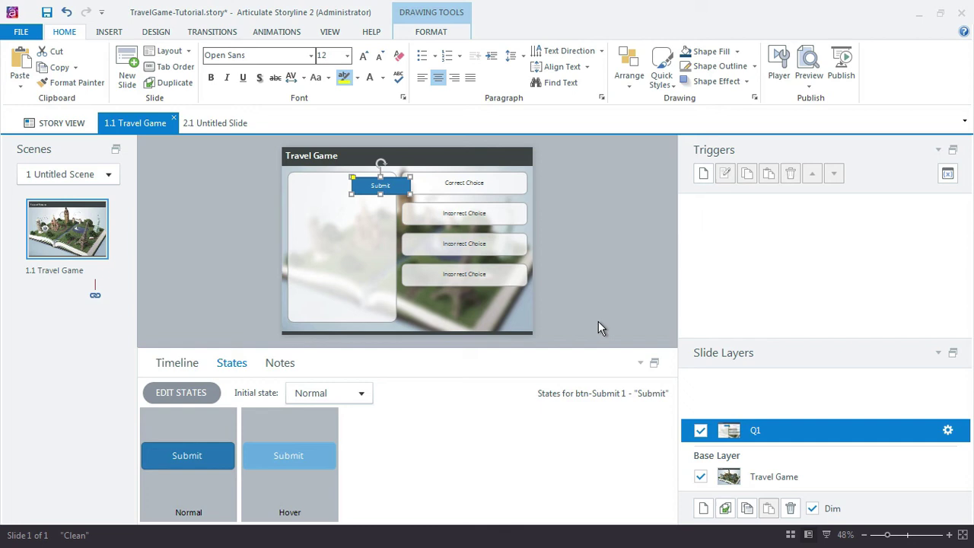
left_click_drag(392, 195, 509, 314)
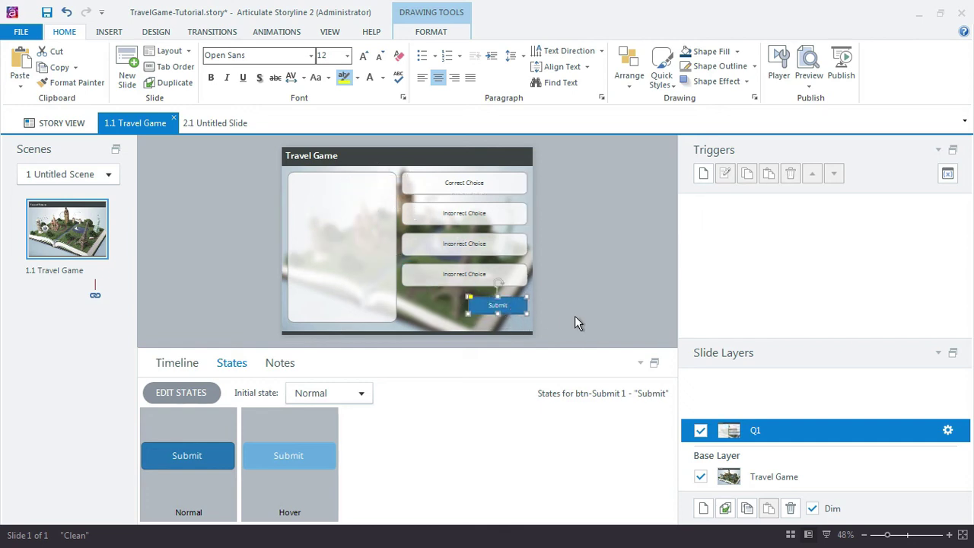
left_click(574, 316)
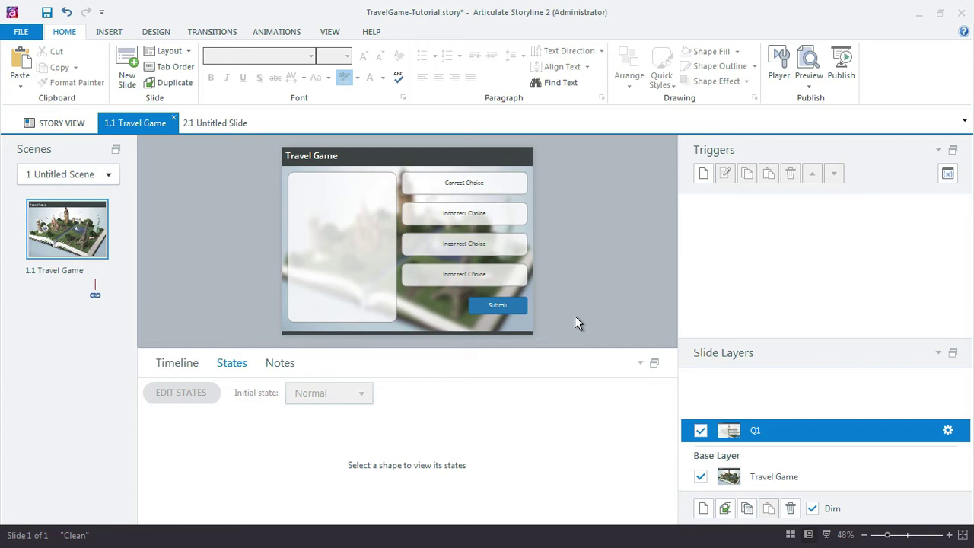
left_click(504, 312)
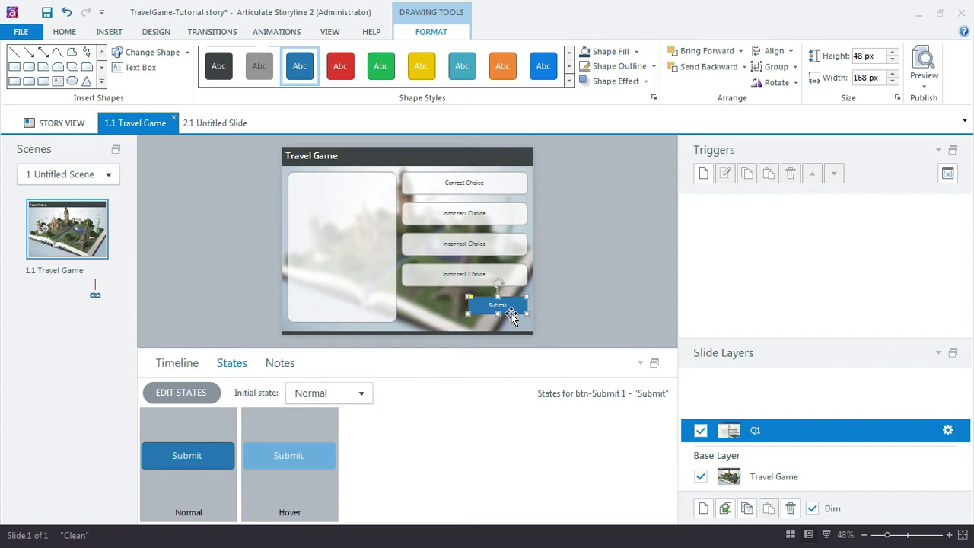
Add a Disabled state to the Submit button
left_click(215, 393)
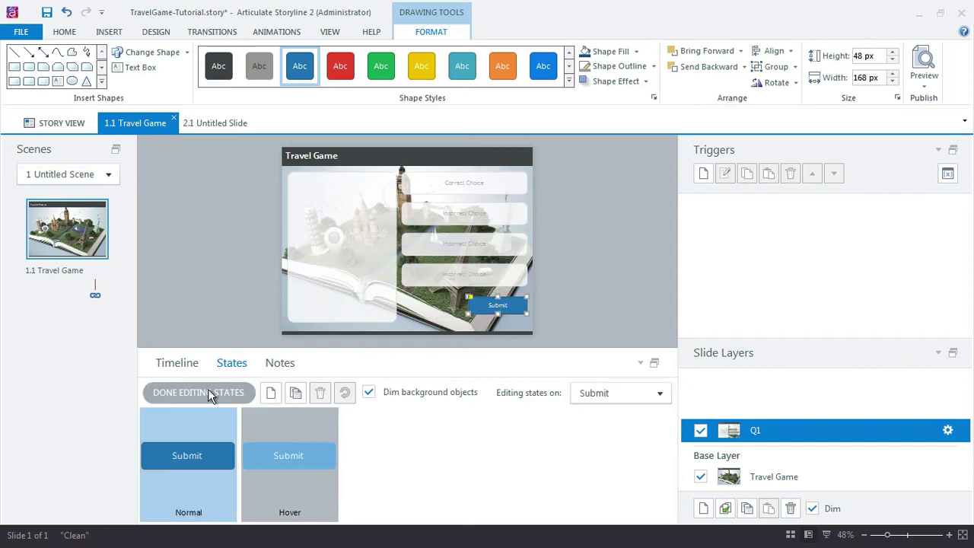
left_click(270, 392)
left_click_drag(424, 219, 597, 199)
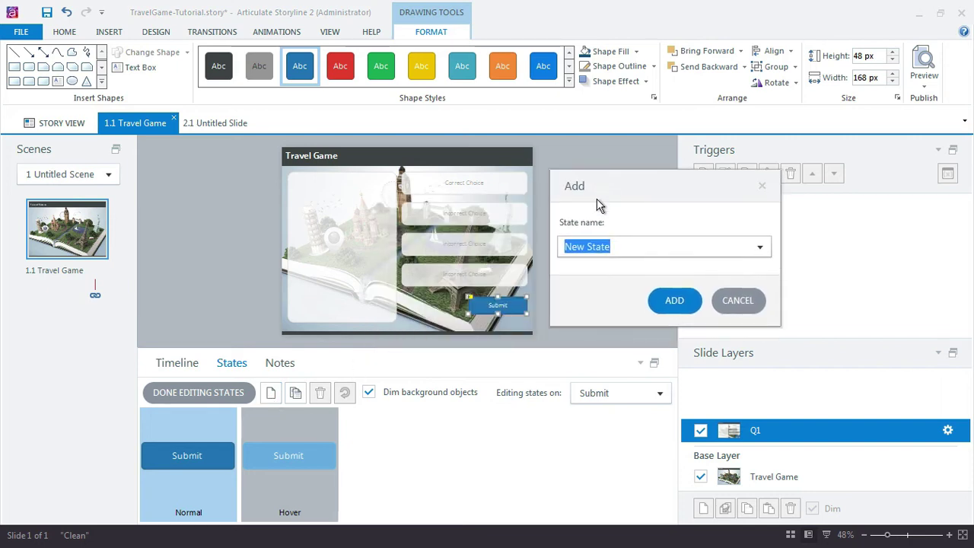
left_click(760, 246)
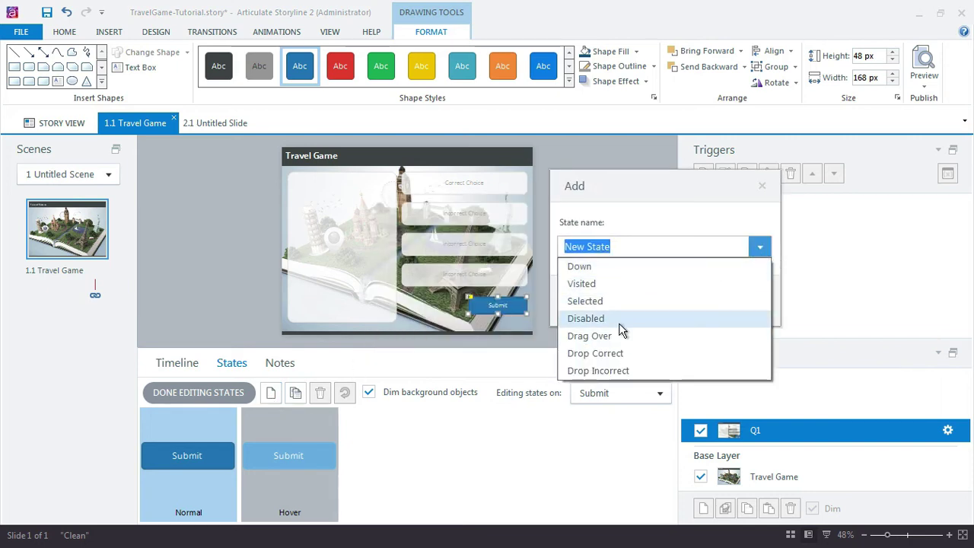
left_click(619, 323)
left_click(666, 307)
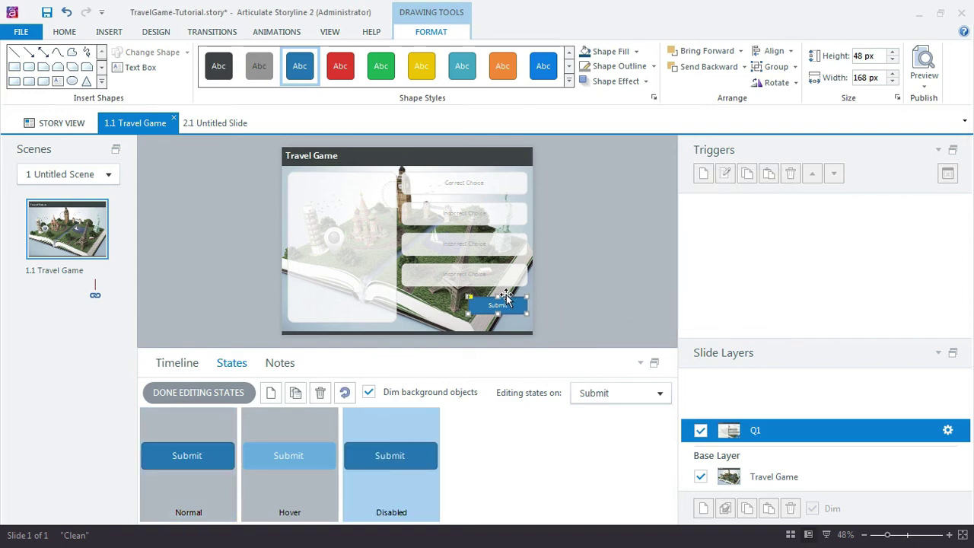
Set the Disabled state's fill and line color transparency to 50%
right_click(506, 294)
left_click(572, 285)
left_click_drag(412, 47, 664, 38)
left_click_drag(887, 257, 837, 254)
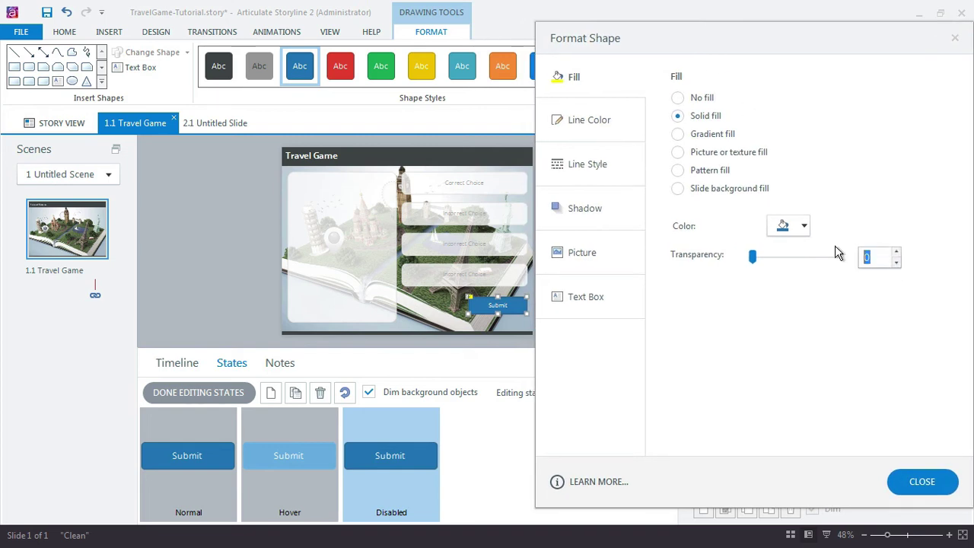
type("50")
key("Tab")
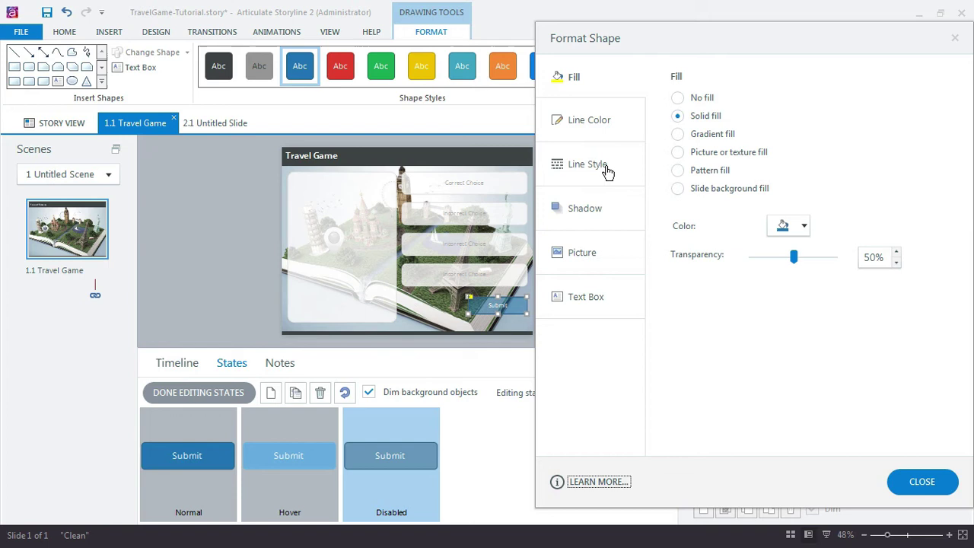
left_click(607, 172)
left_click(601, 121)
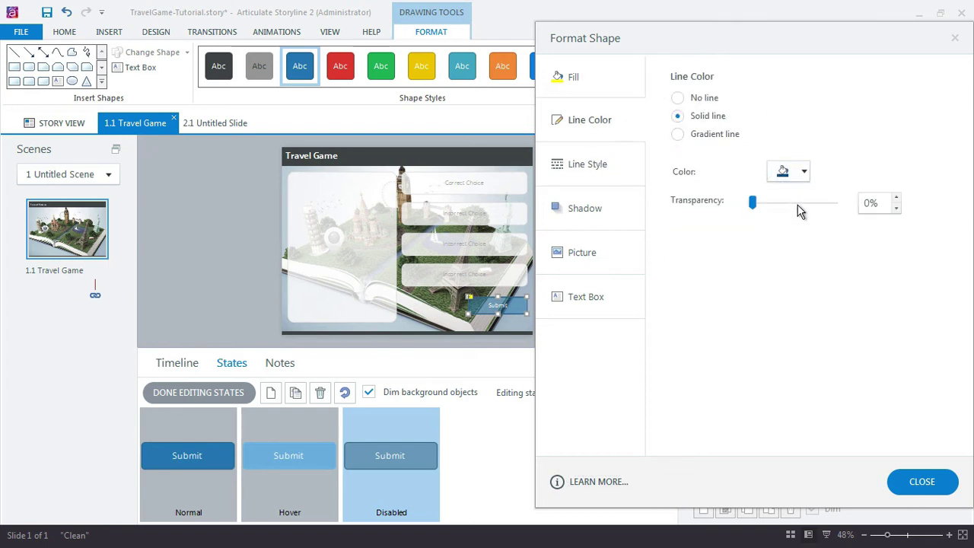
left_click_drag(884, 204, 829, 198)
type("50")
key("Tab")
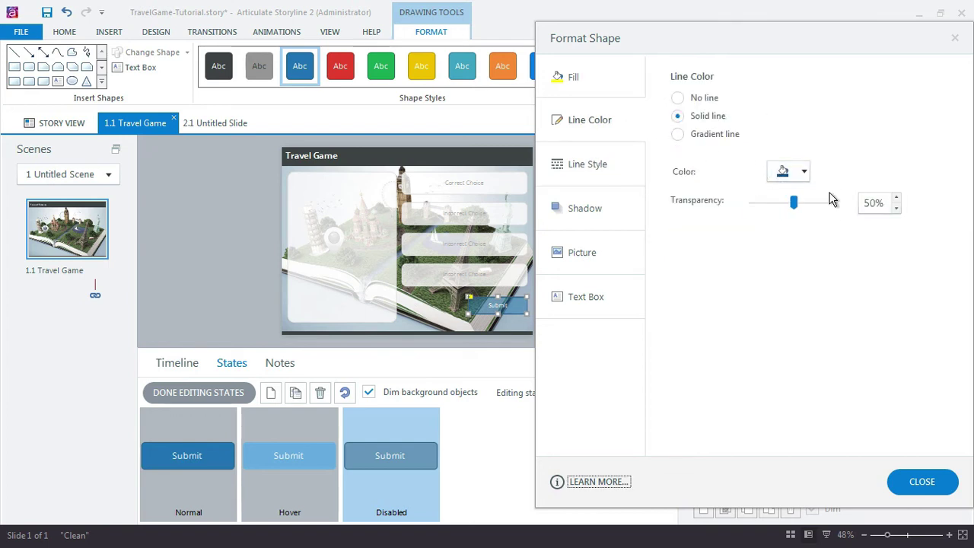
left_click(896, 481)
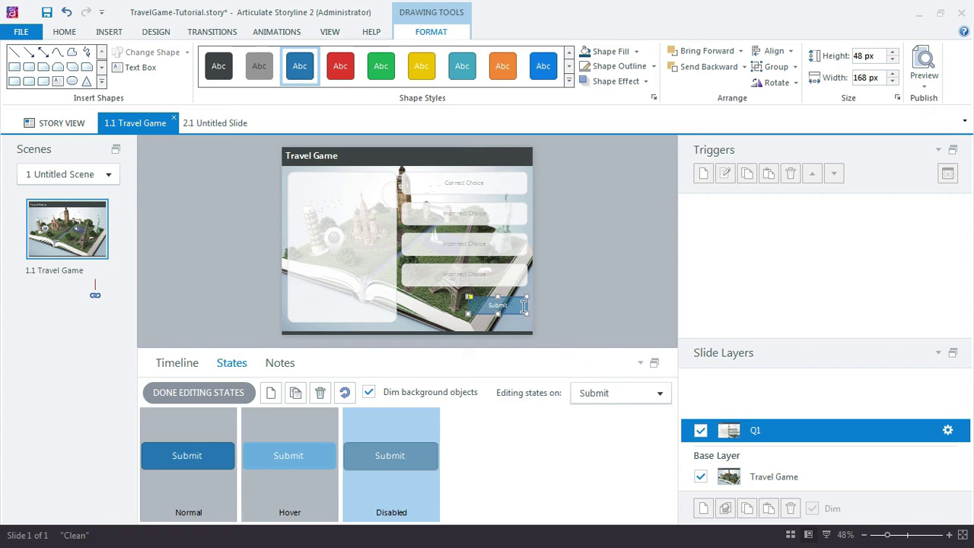
Give the Disabled state's text a light font color
left_click(65, 32)
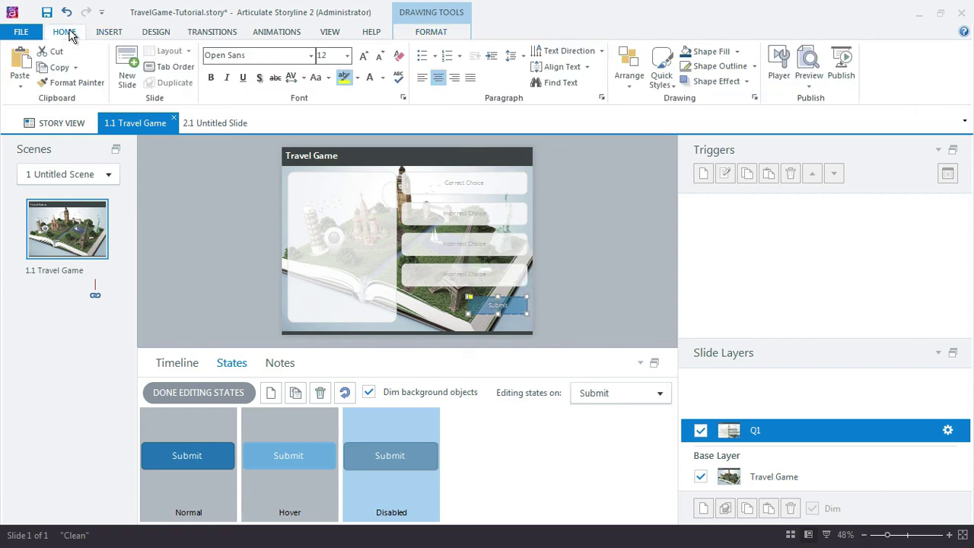
left_click(383, 79)
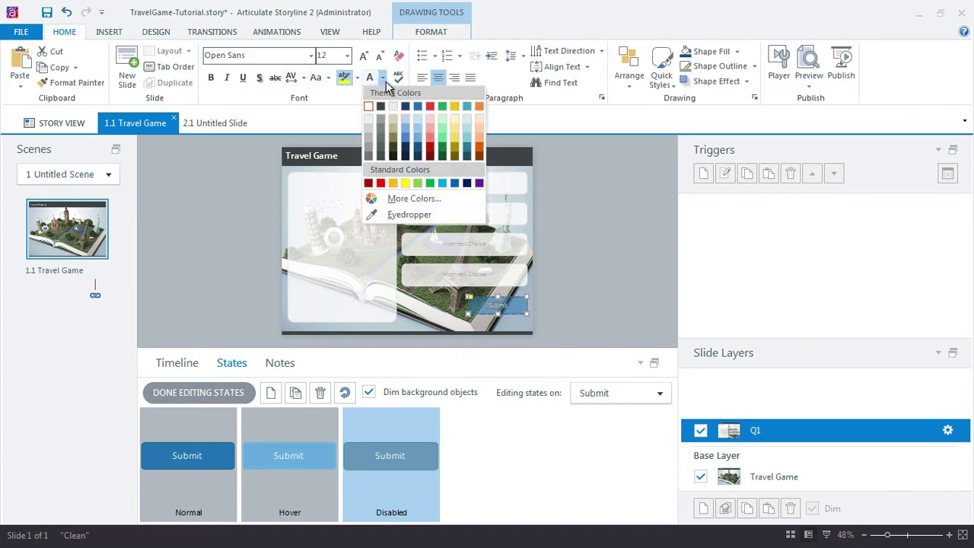
left_click(419, 127)
left_click(649, 313)
left_click(516, 310)
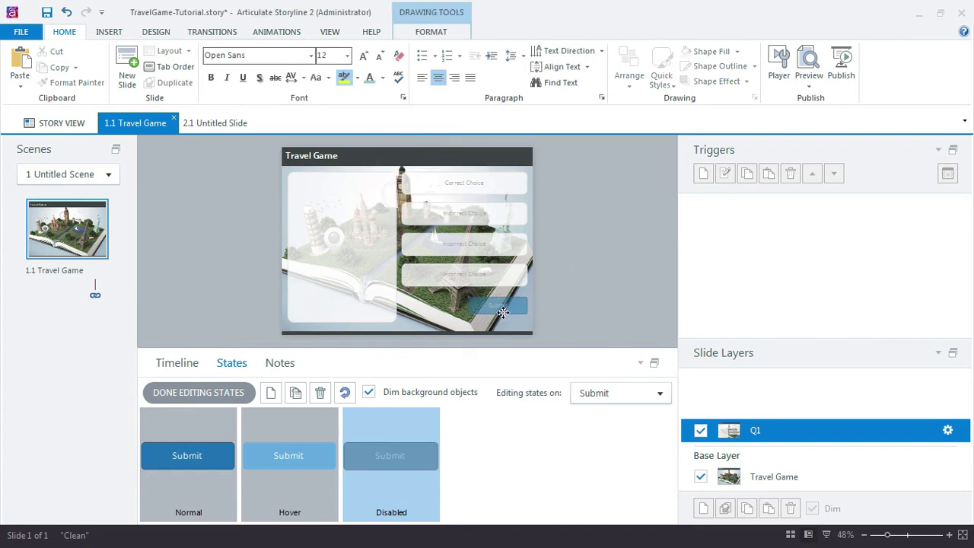
Paste a copy of the Submit button onto slide 2.1 below the original
left_click(199, 392)
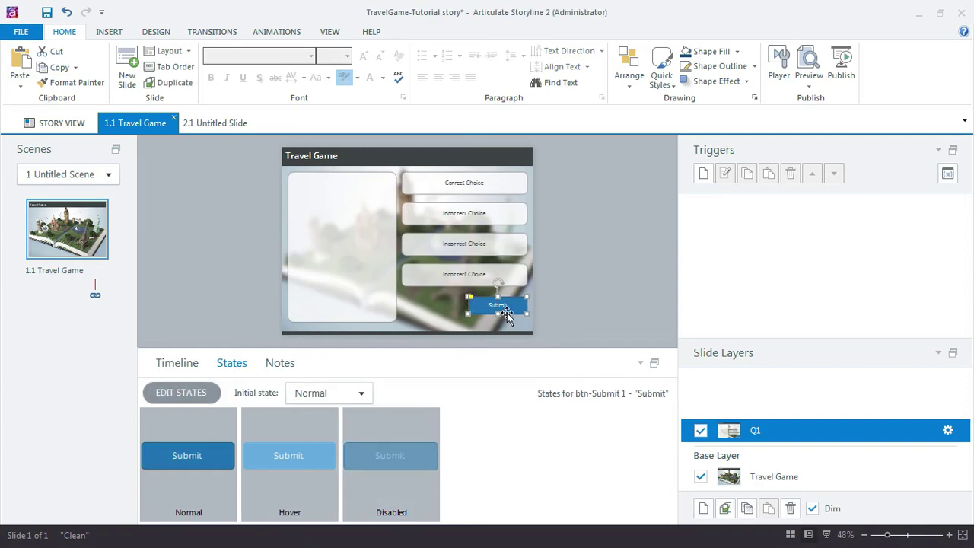
left_click(202, 122)
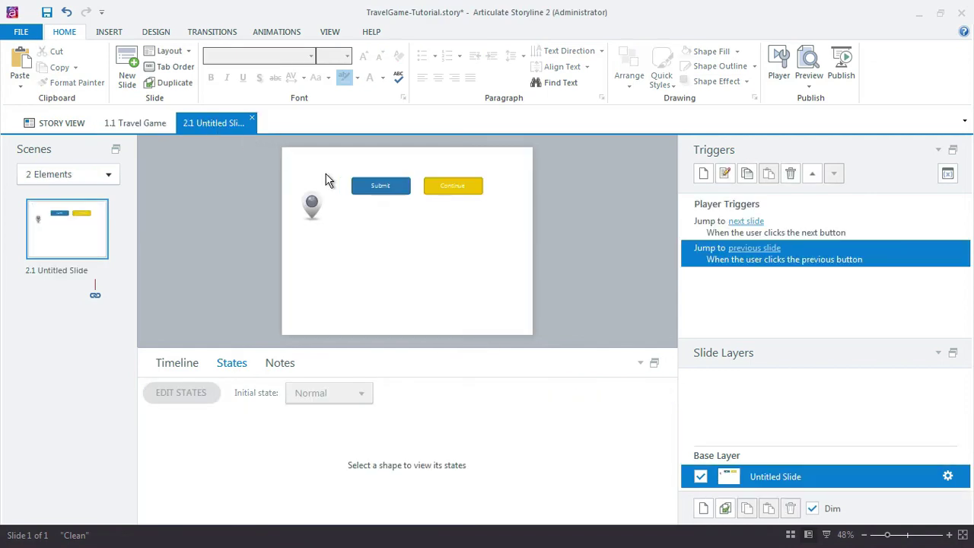
left_click(395, 189)
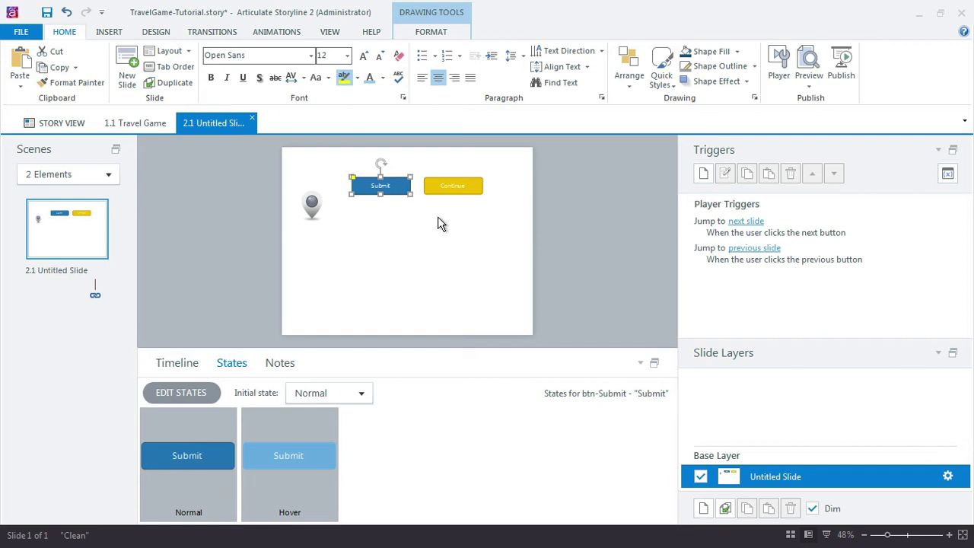
key("ctrl+v")
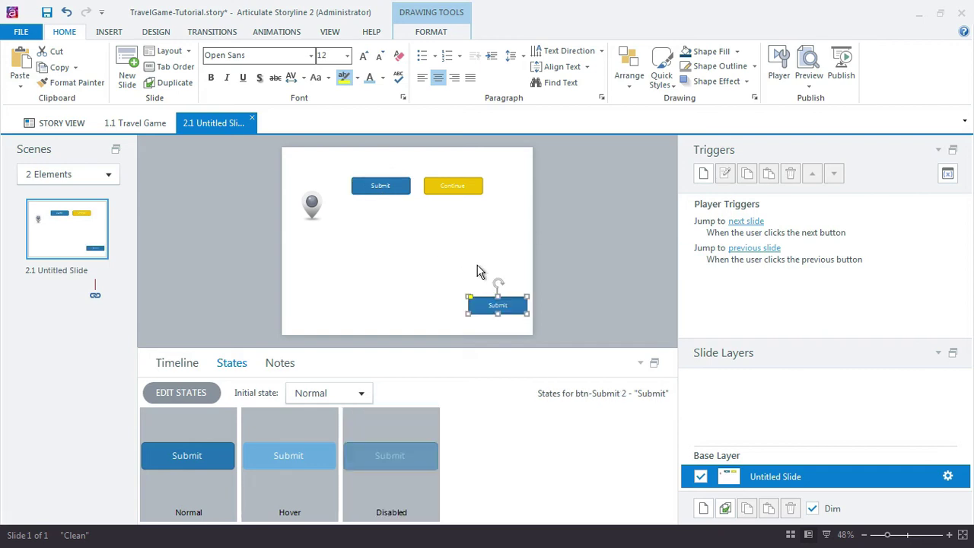
left_click_drag(495, 296, 418, 212)
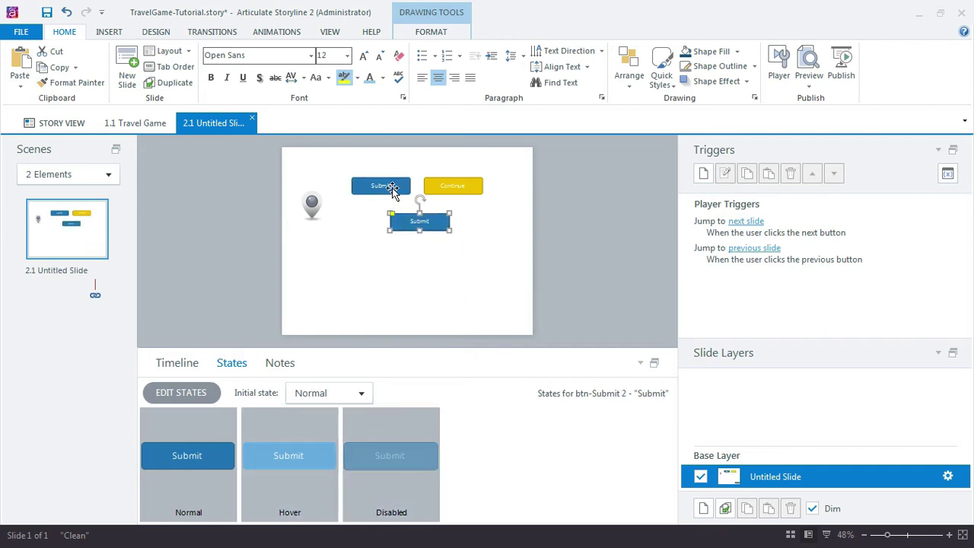
Delete the original Submit button and move the copy beside Continue
left_click(377, 185)
key("Delete")
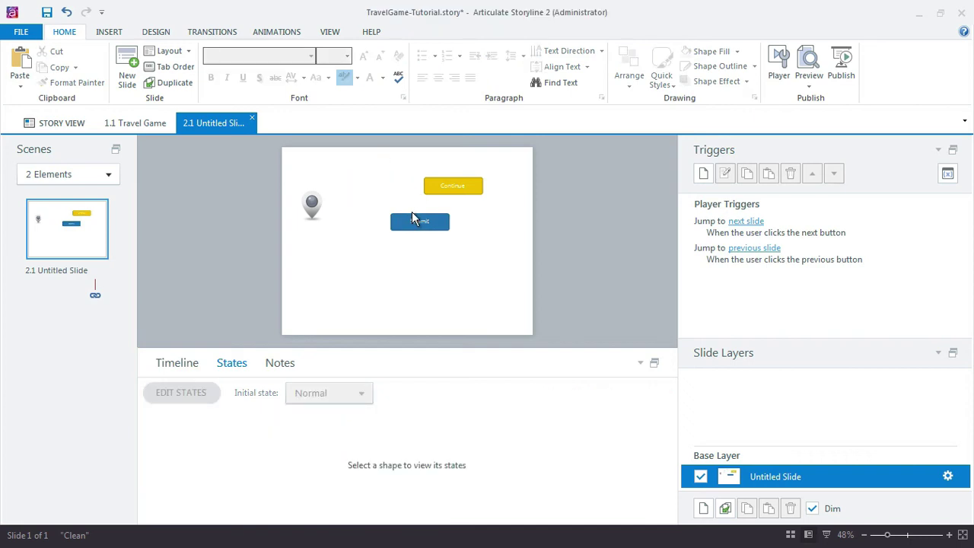
left_click(411, 219)
left_click_drag(411, 219, 376, 184)
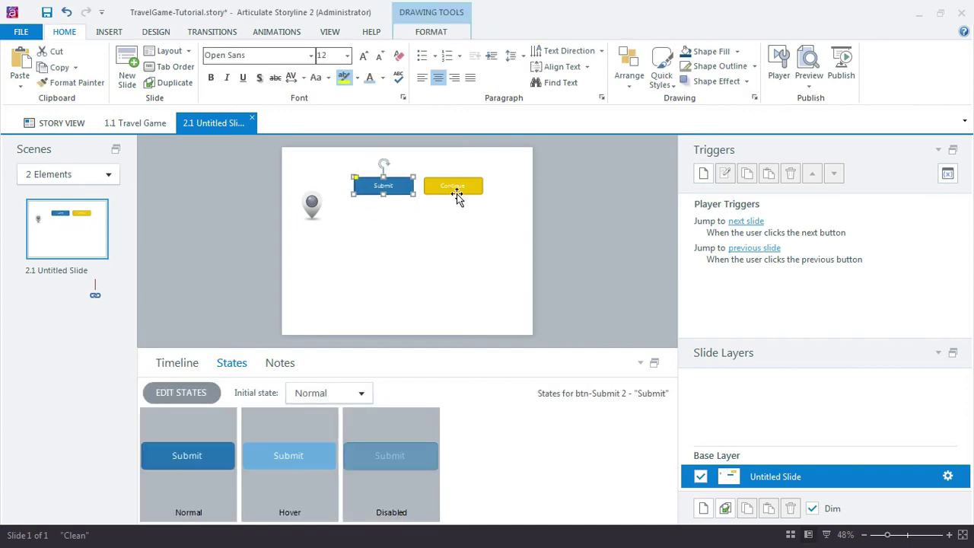
Check the Continue and Submit button states, viewing Submit's Disabled state
left_click(456, 196)
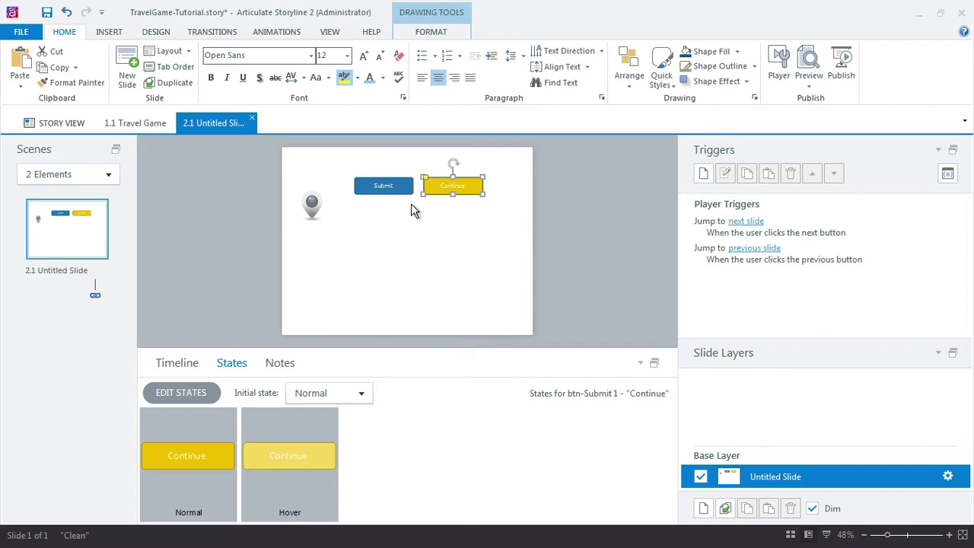
left_click(397, 187)
left_click(404, 473)
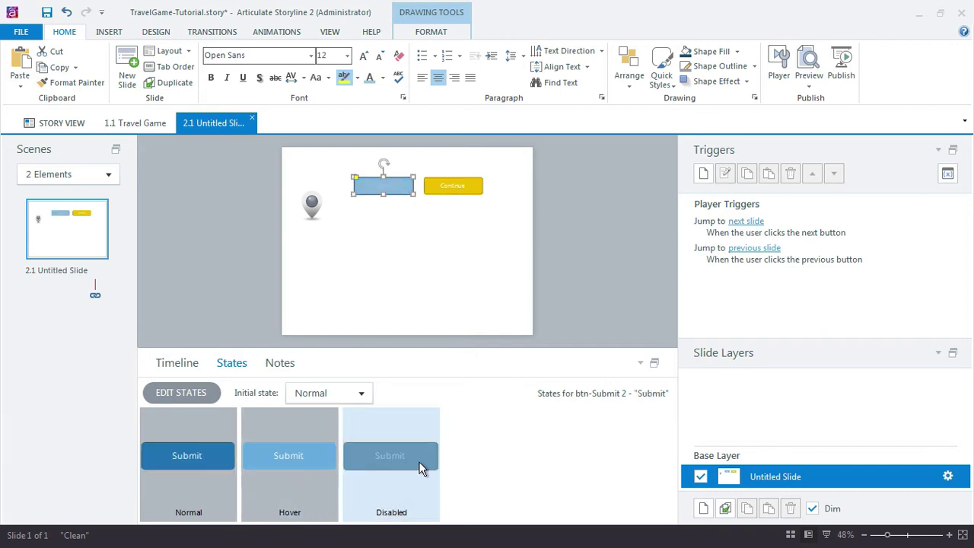
Set the Q1 layer's Submit button initial state to Disabled
left_click(146, 125)
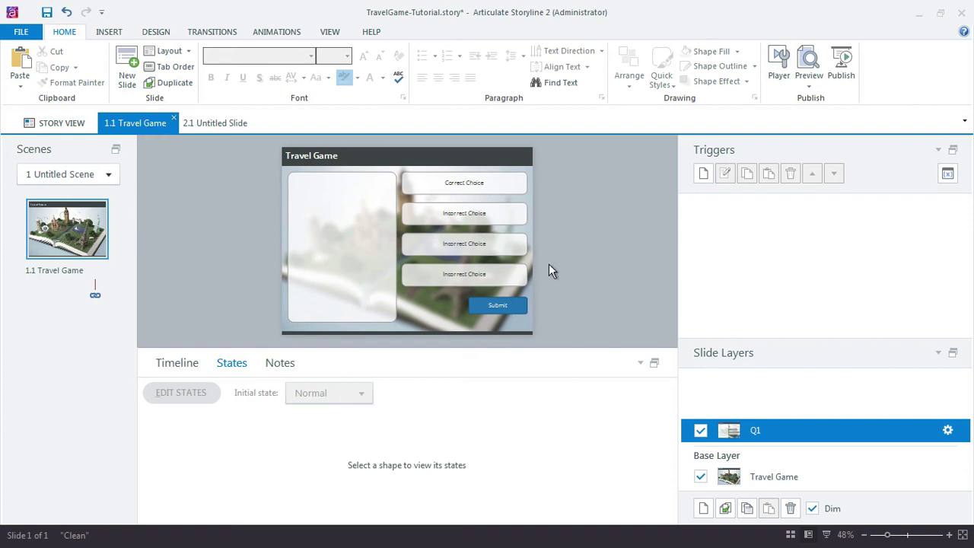
left_click(518, 298)
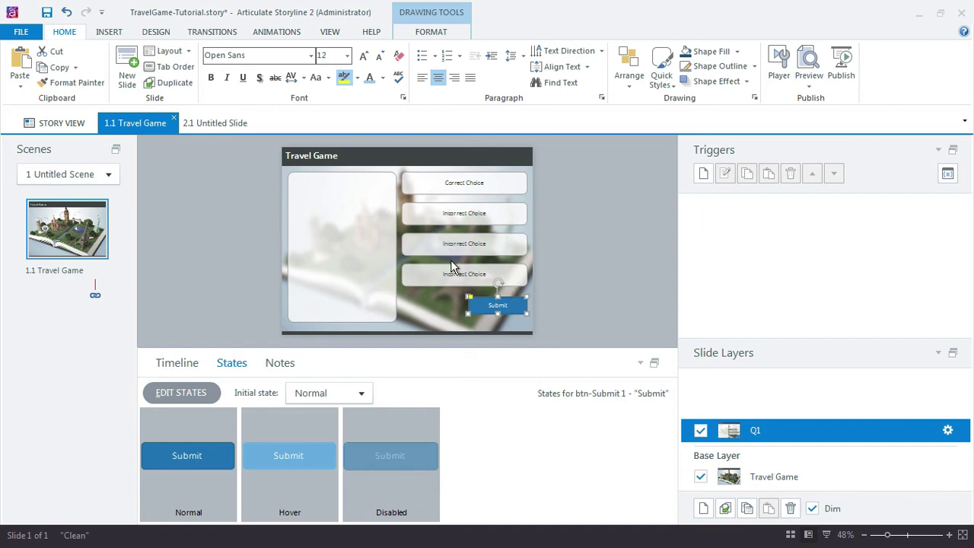
left_click(362, 393)
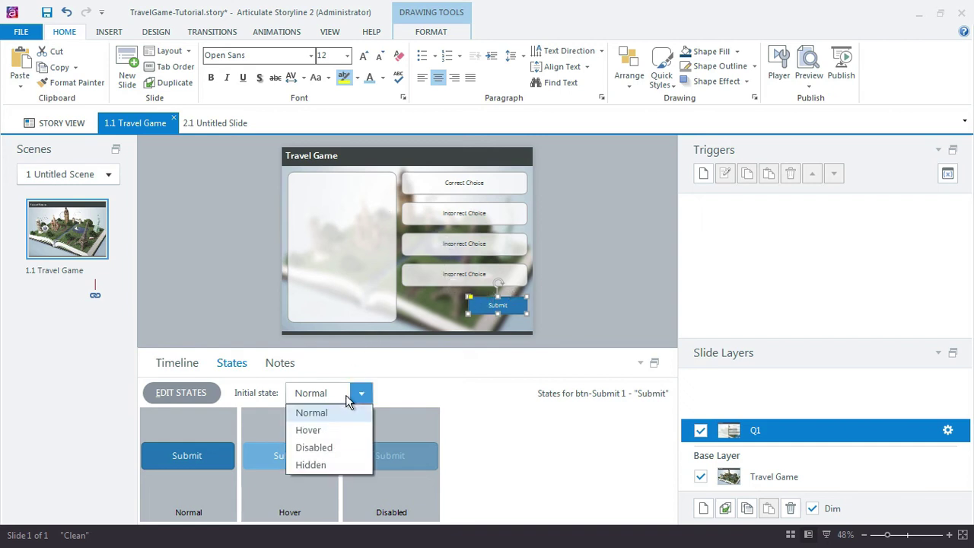
left_click(347, 447)
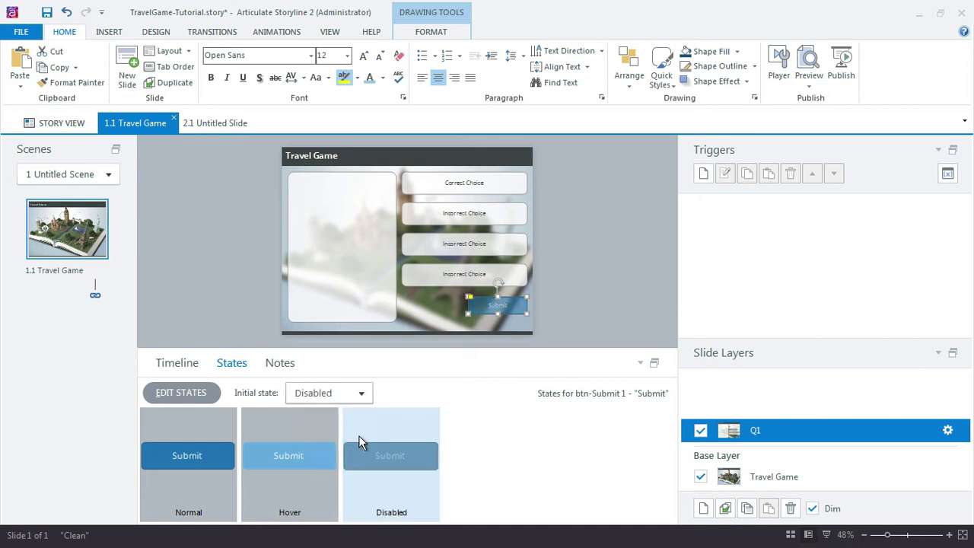
left_click(600, 292)
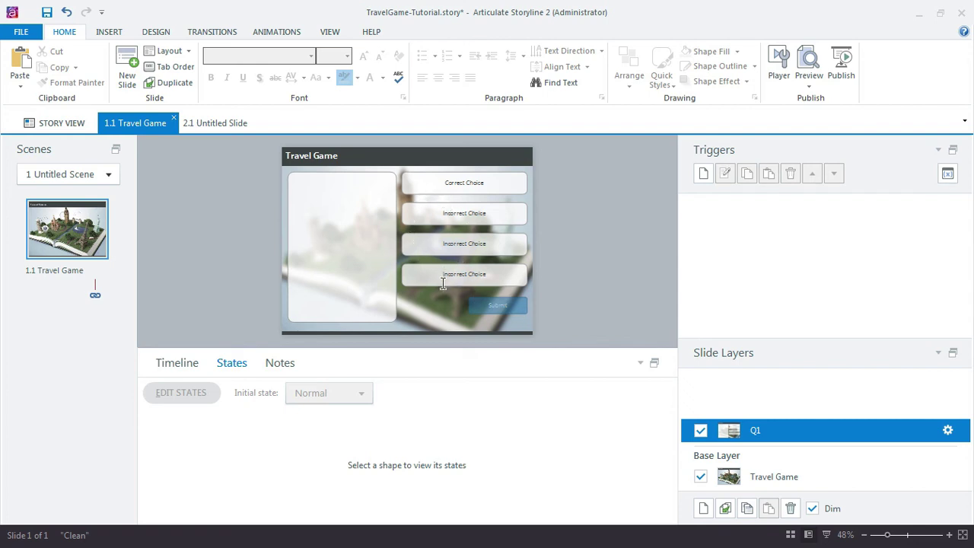
left_click(497, 304)
Rename the btn-Submit 1 object to btn-Submit in the timeline
left_click(181, 363)
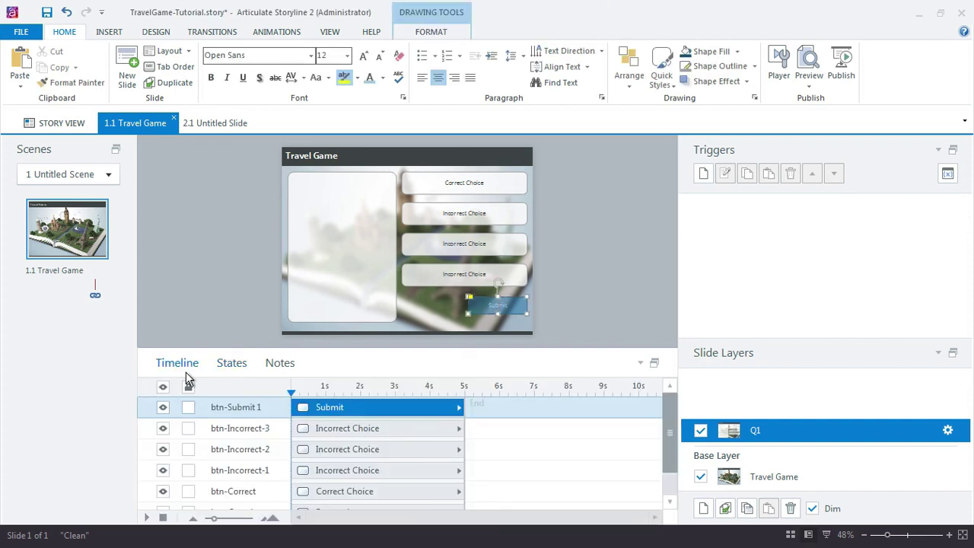
double_click(242, 410)
left_click(265, 408)
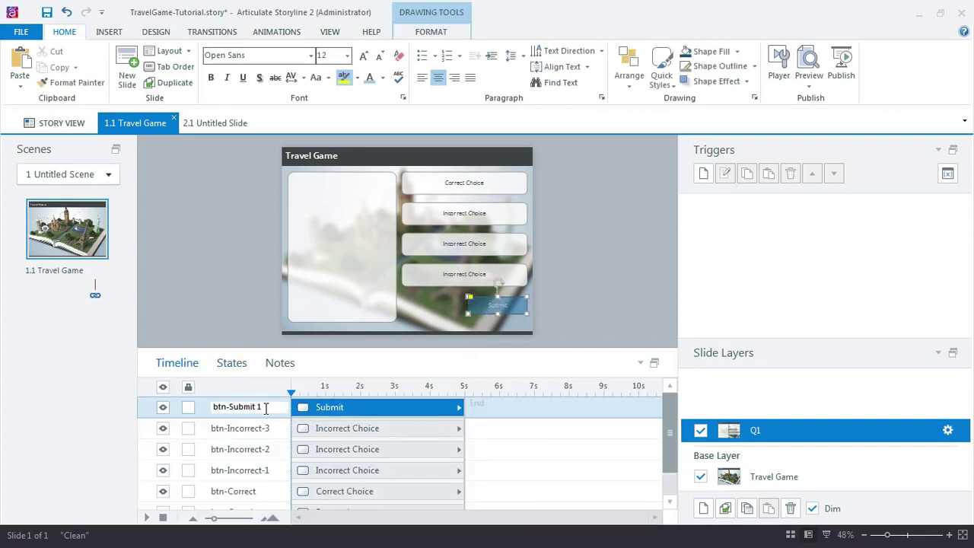
key("Return")
double_click(266, 412)
left_click(265, 408)
key("ctrl+a")
left_click(272, 411)
key("BackSpace")
key("Return")
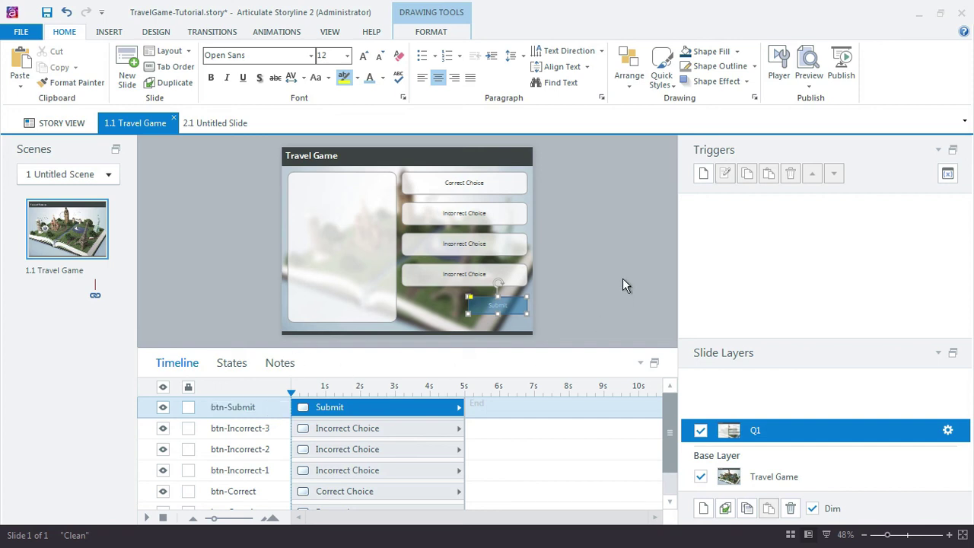
Create a new trigger that changes the state of btn-Submit to Normal
left_click(703, 173)
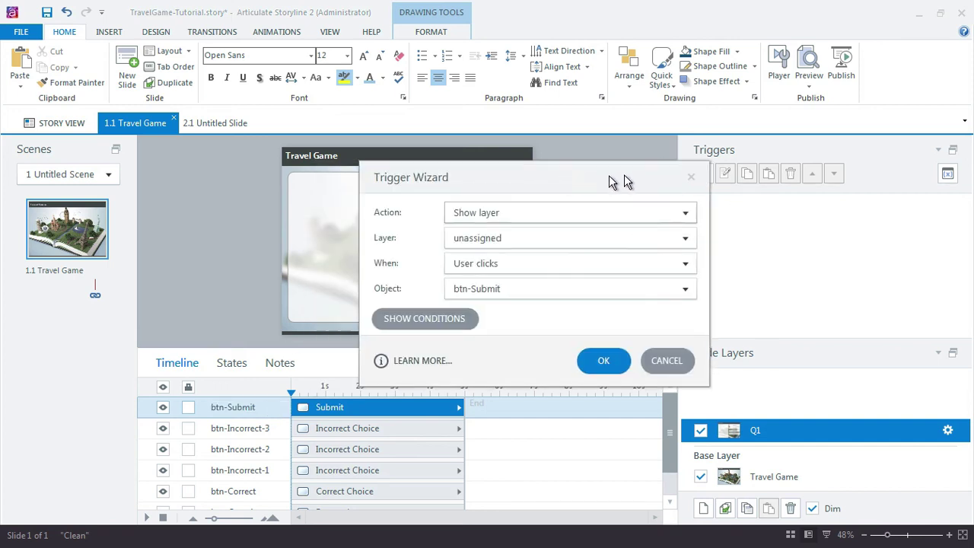
left_click_drag(623, 181, 813, 73)
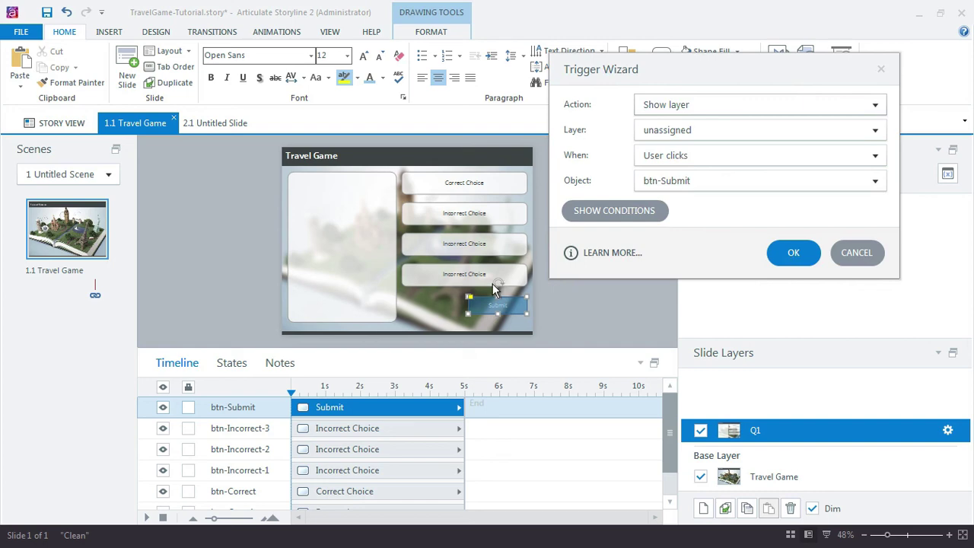
left_click(867, 104)
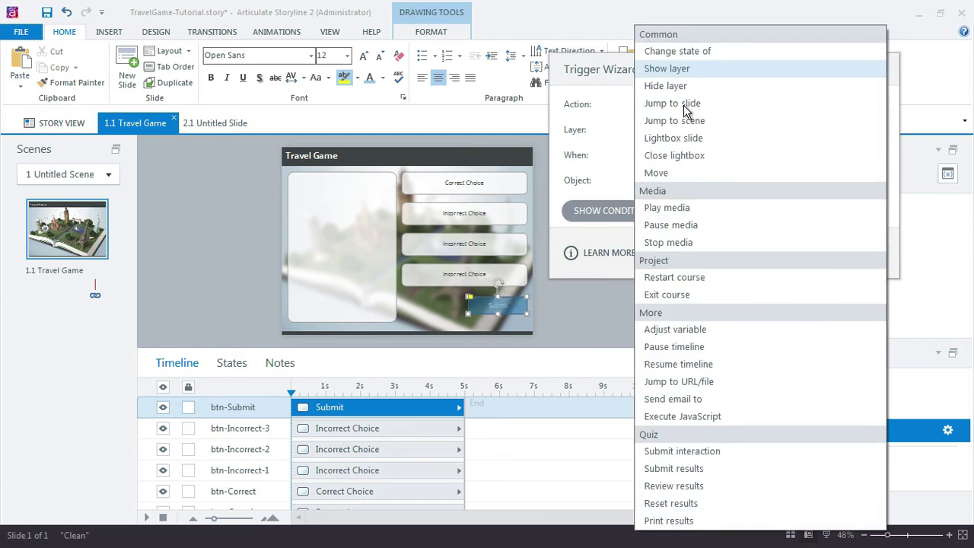
left_click(706, 51)
left_click(669, 130)
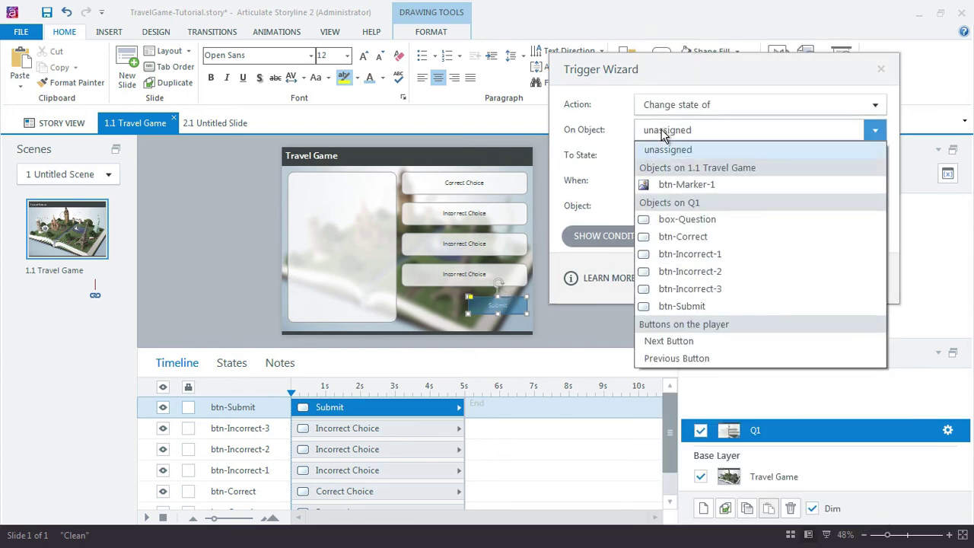
left_click(696, 306)
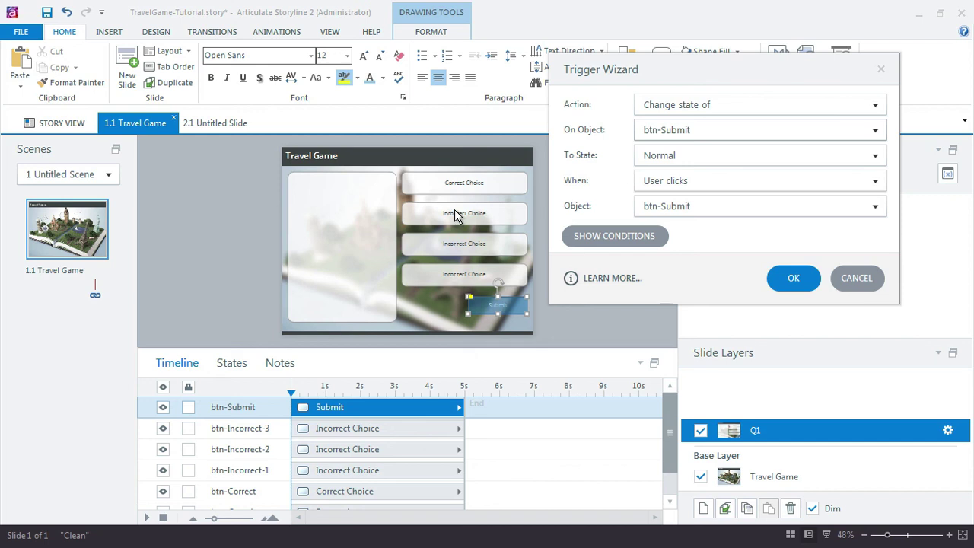
Make the trigger fire on a State condition matching Any of the objects
left_click(680, 182)
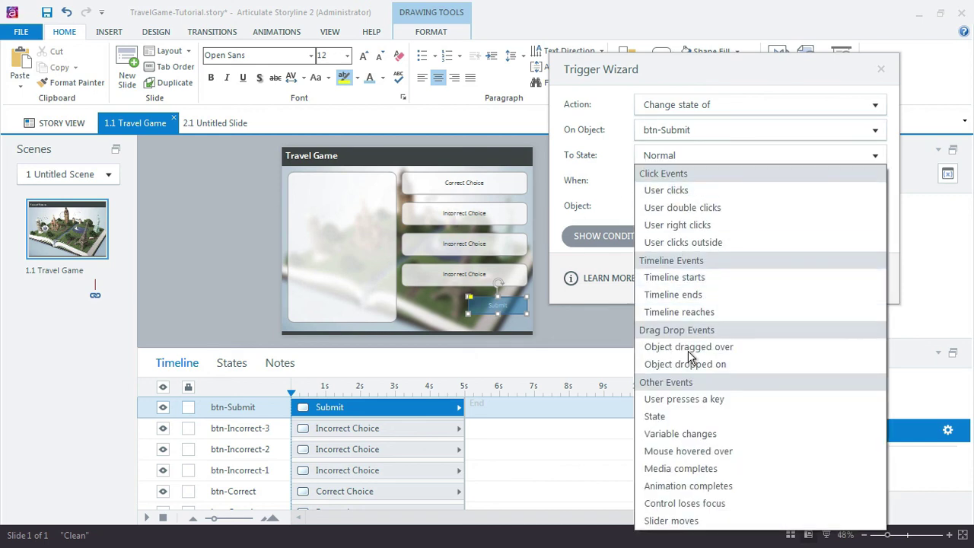
left_click(687, 415)
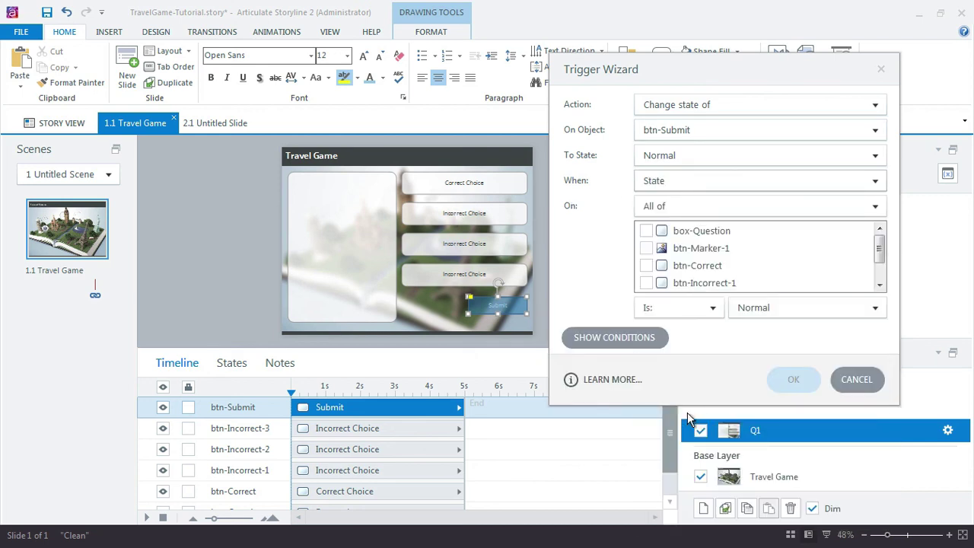
left_click(660, 214)
left_click(661, 241)
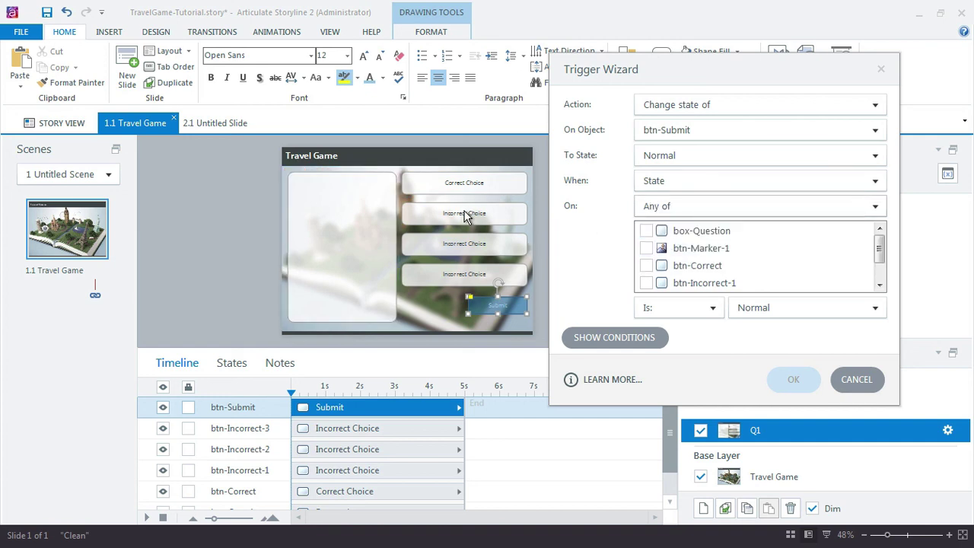
Watch btn-Correct and btn-Incorrect-1, -2, -3 for Selected, and save the trigger
left_click(701, 268)
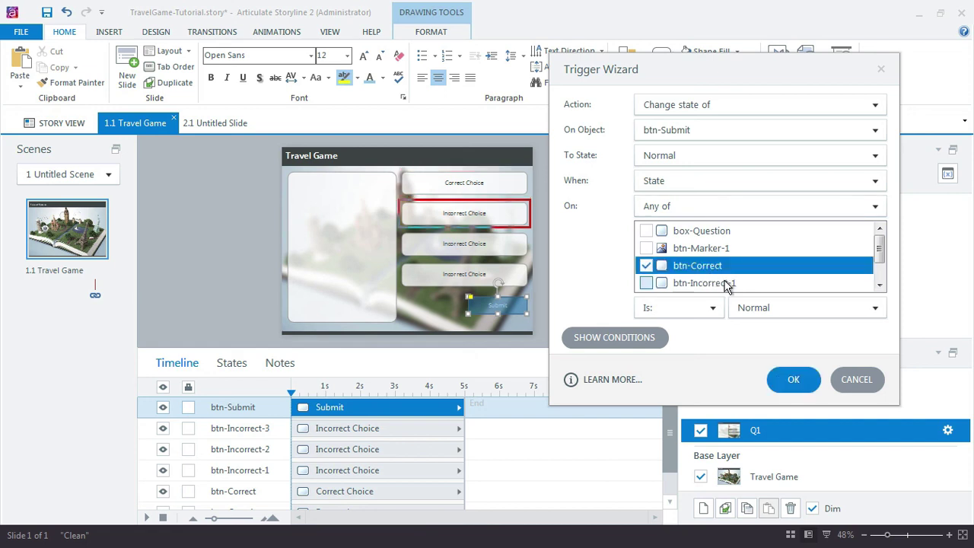
left_click(724, 283)
left_click(879, 285)
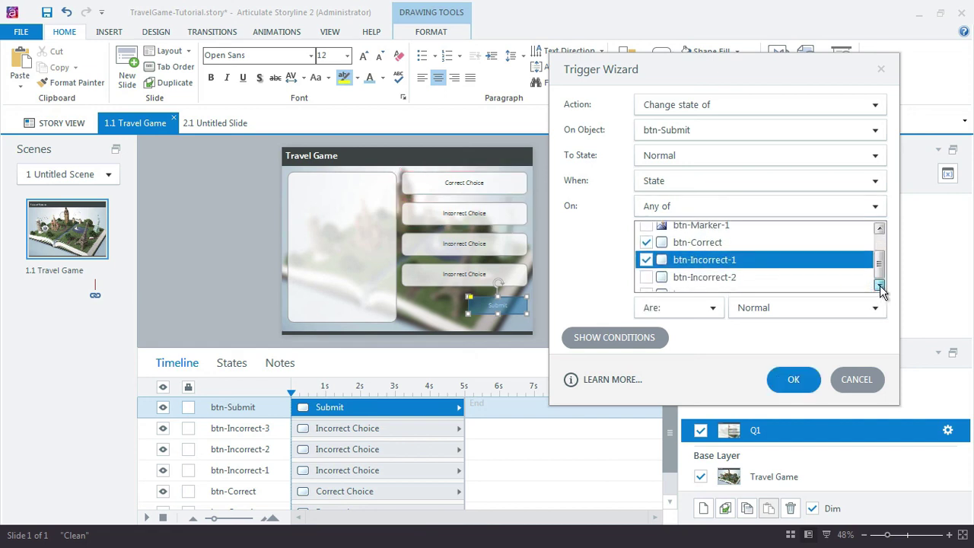
left_click(880, 285)
left_click(730, 267)
left_click(731, 282)
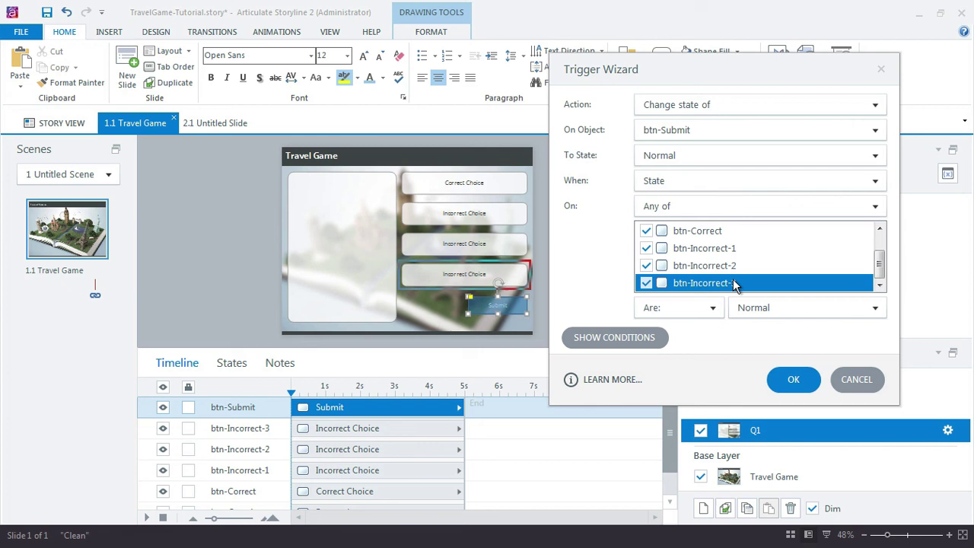
left_click(765, 313)
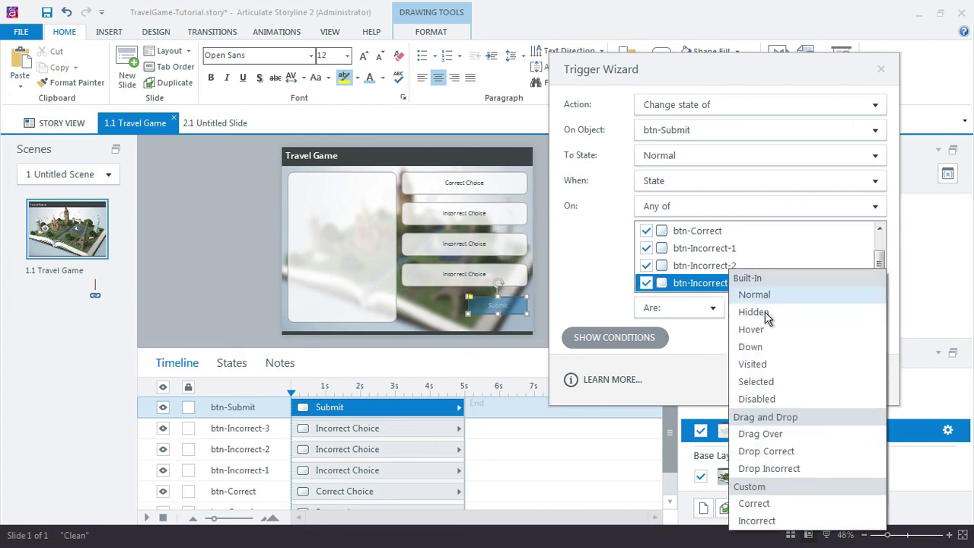
left_click(767, 383)
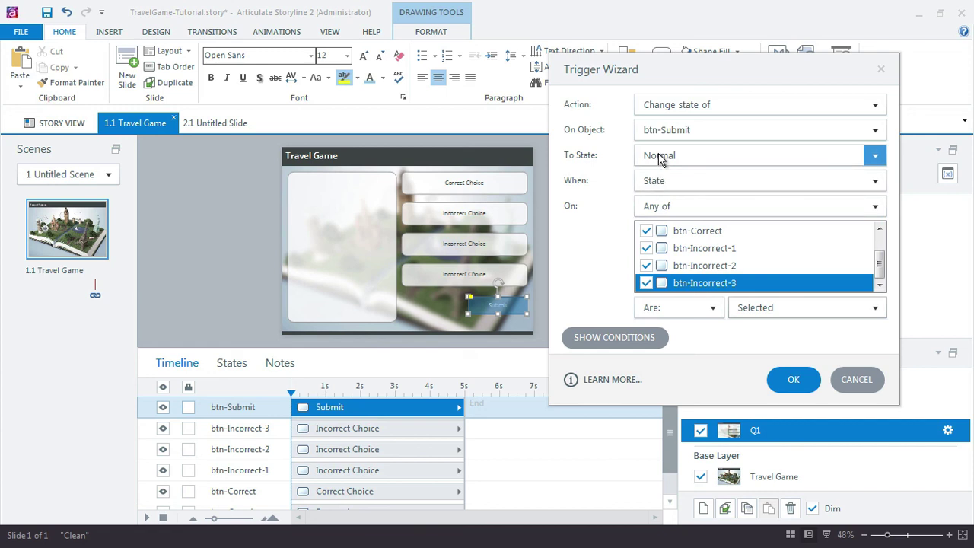
left_click(791, 380)
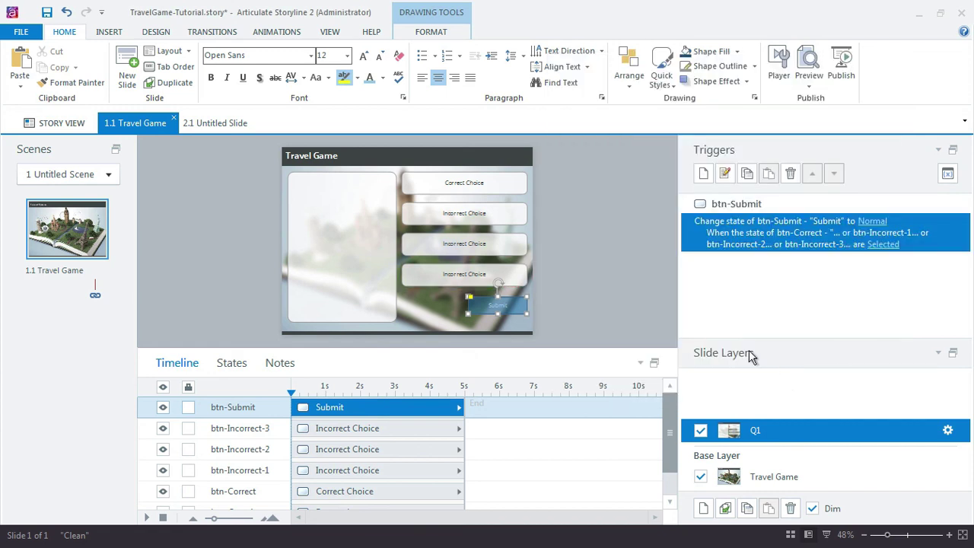
left_click(615, 293)
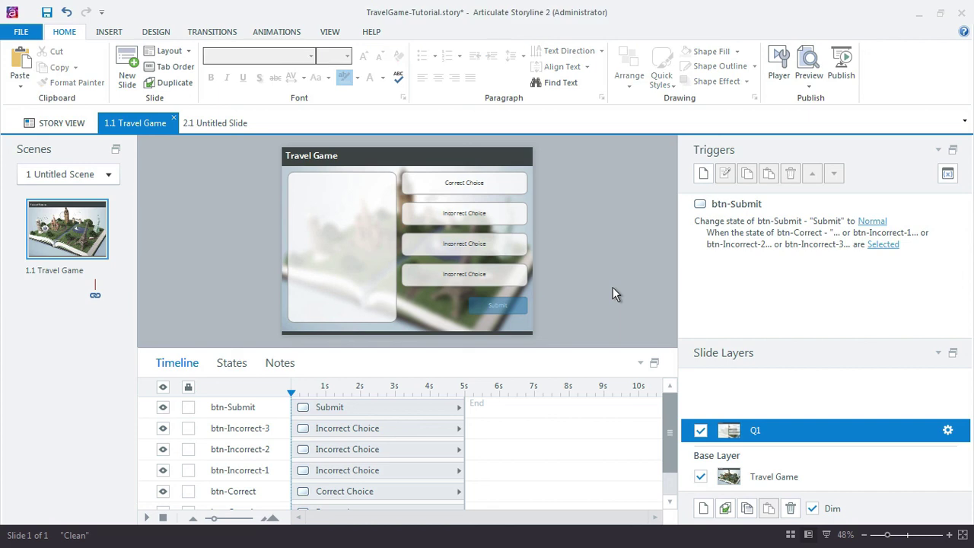